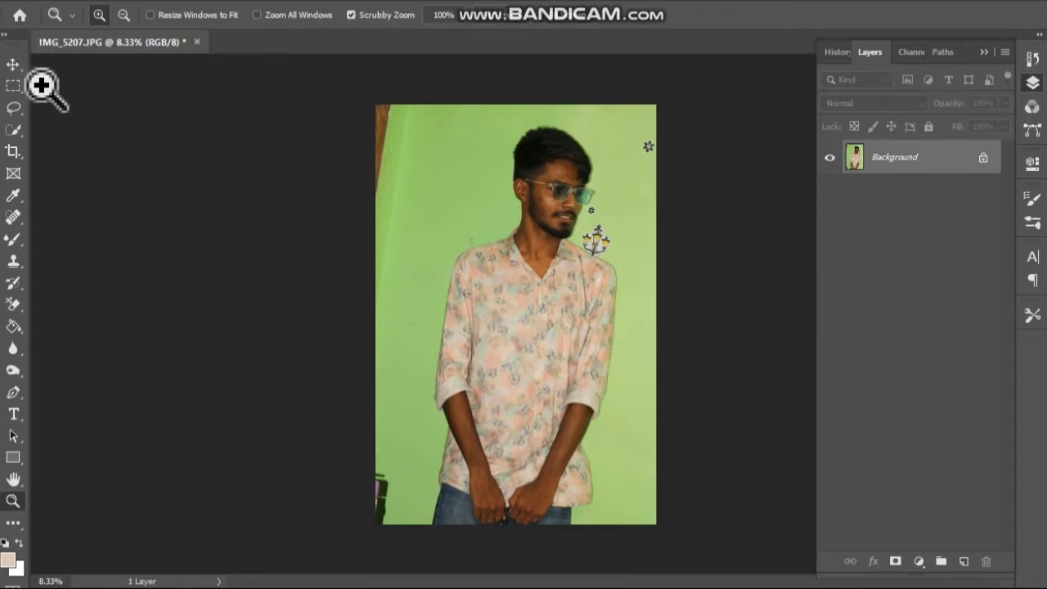
- Crop the portrait to remove the hands and the dark objects along the edges, ending the frame at the forearms
left_click(13, 150)
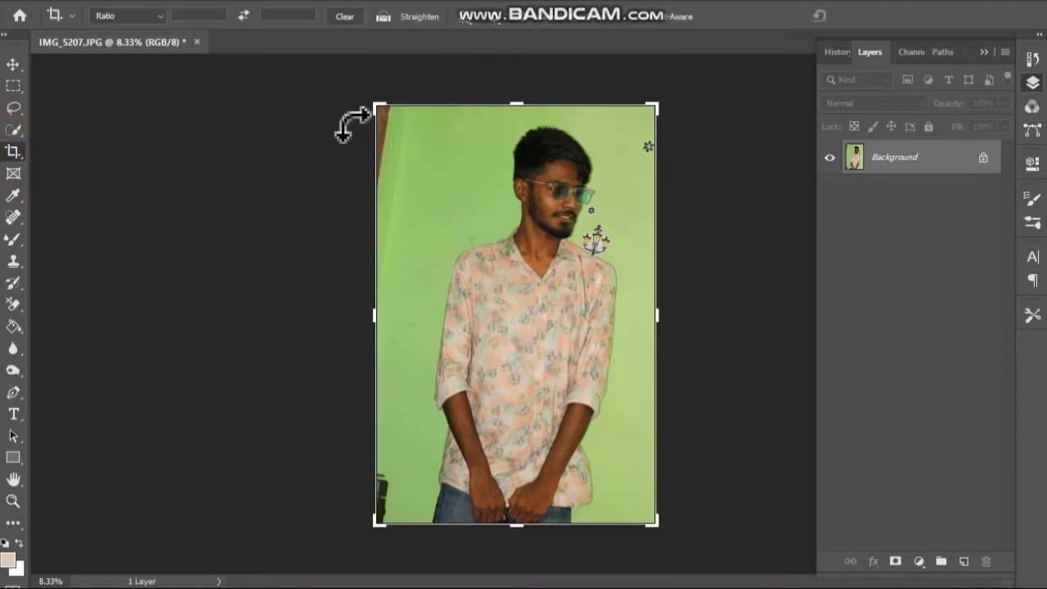
left_click_drag(377, 523, 381, 485)
left_click(638, 482)
left_click_drag(638, 482, 632, 483)
key("Return")
left_click(13, 65)
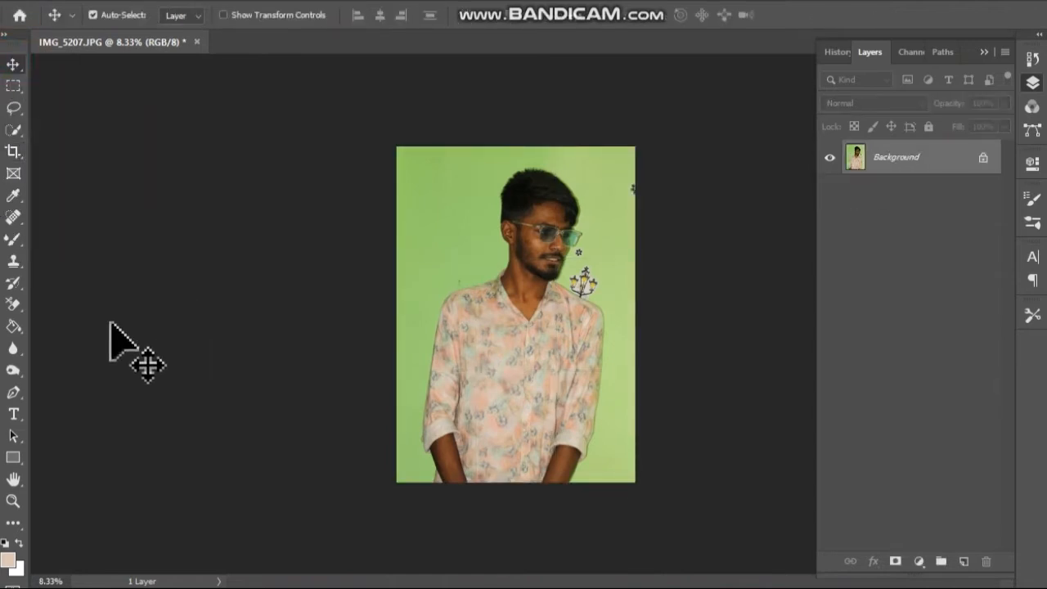
- Remove the blemishes on the man's forehead with the Spot Healing Brush at a size of 47 px
left_click(13, 501)
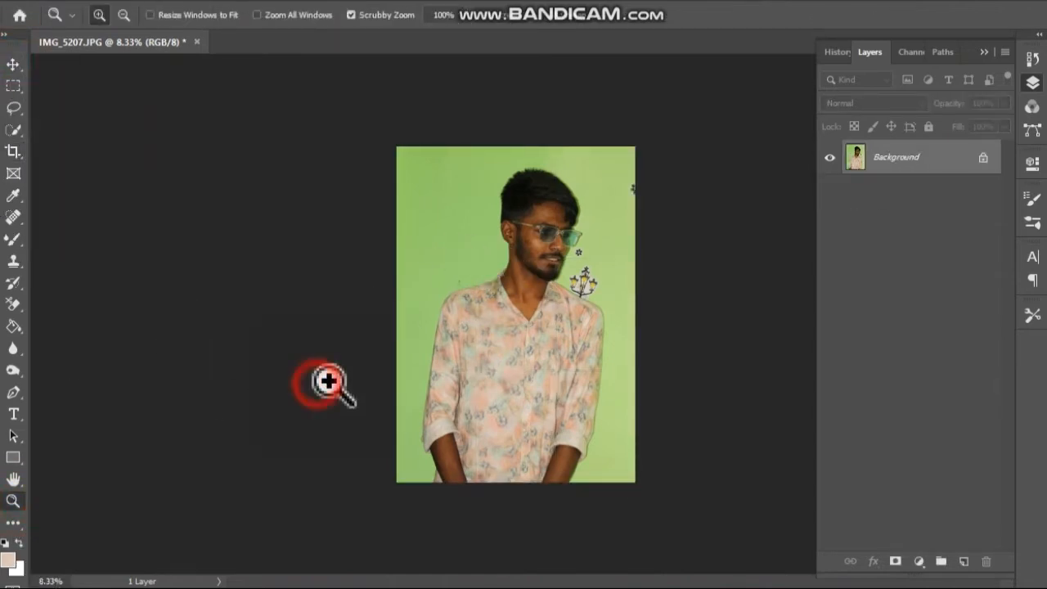
left_click(498, 372)
left_click(532, 350)
left_click(583, 248)
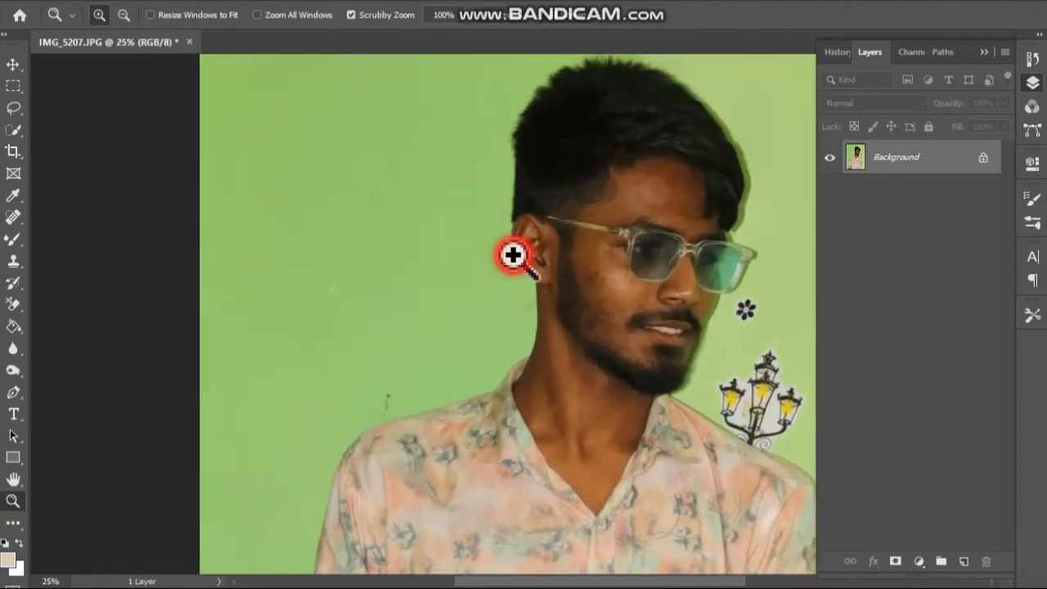
left_click(515, 251)
left_click_drag(518, 581, 589, 583)
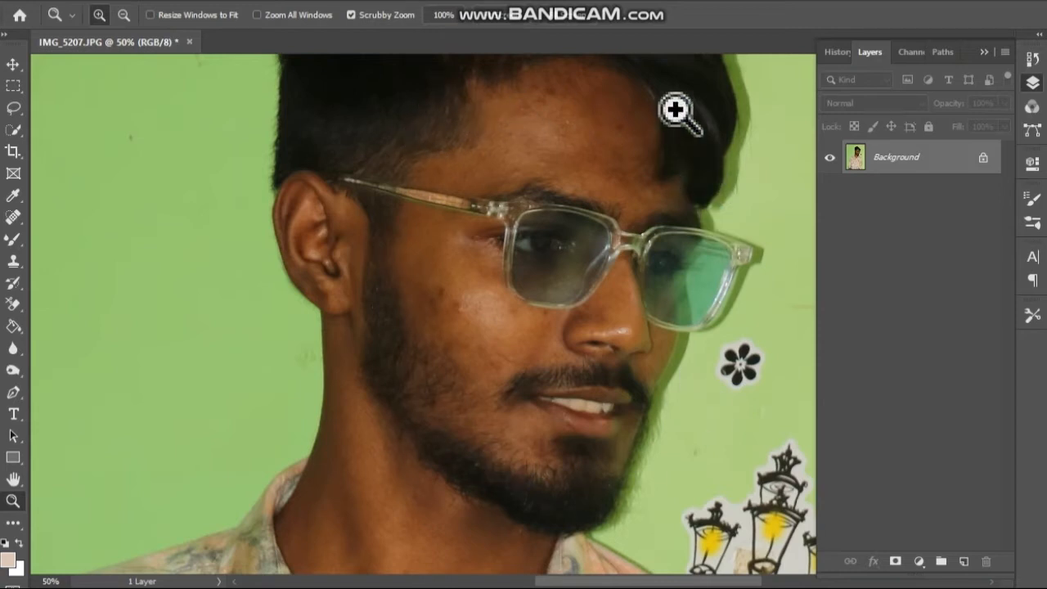
left_click(13, 216)
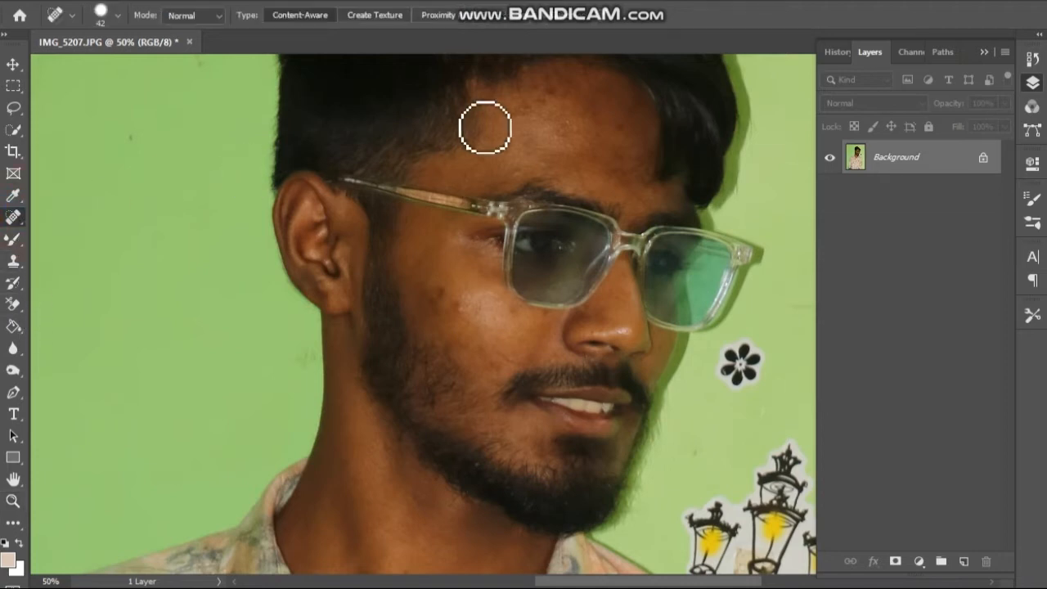
right_click(513, 119)
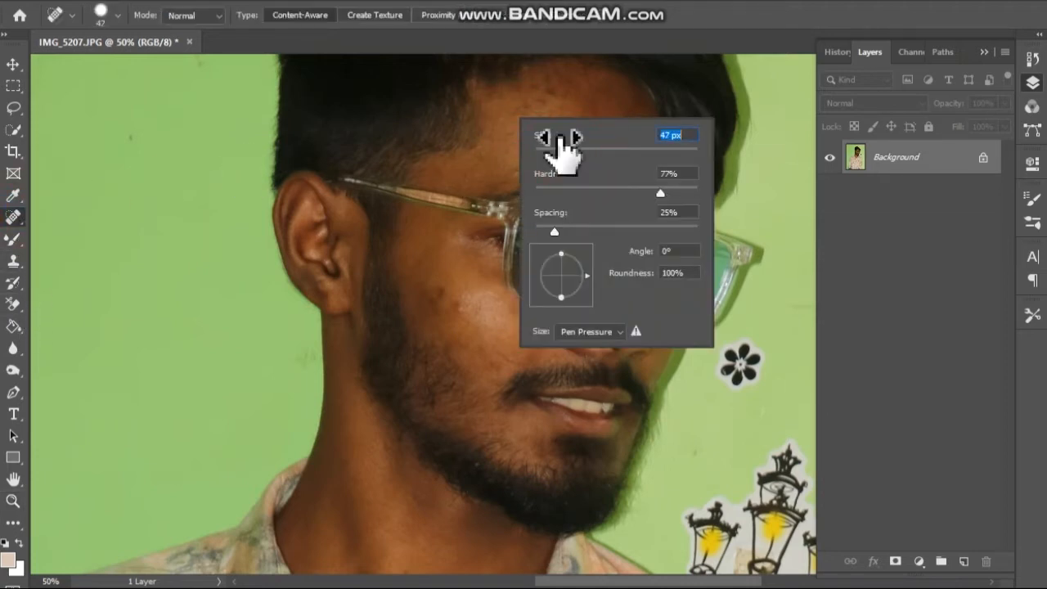
left_click(539, 90)
mouse_move(535, 90)
left_mouse_down()
mouse_move(577, 126)
mouse_move(612, 131)
left_mouse_up()
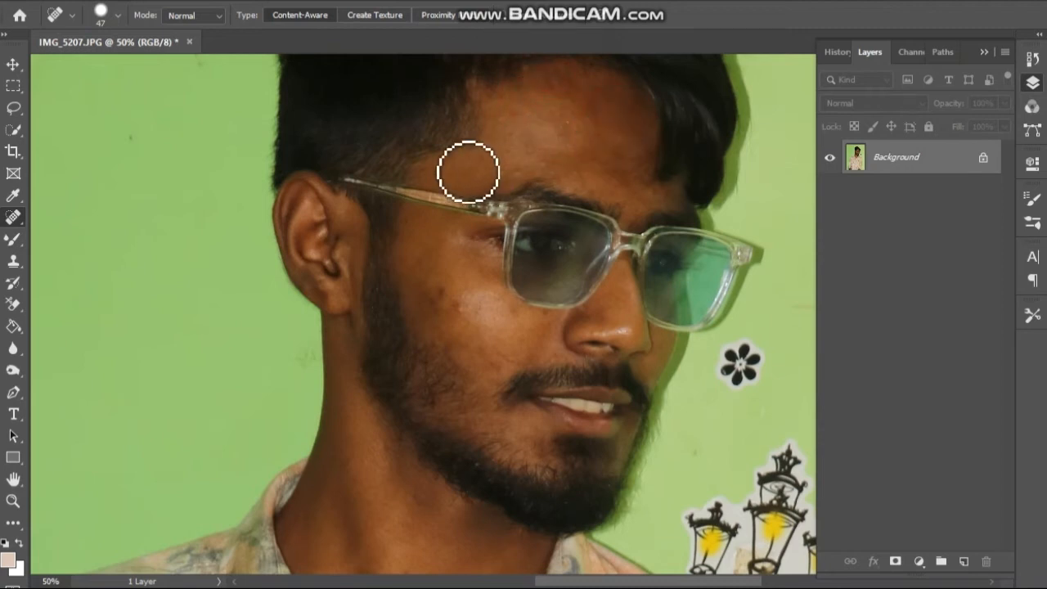
left_click(518, 171)
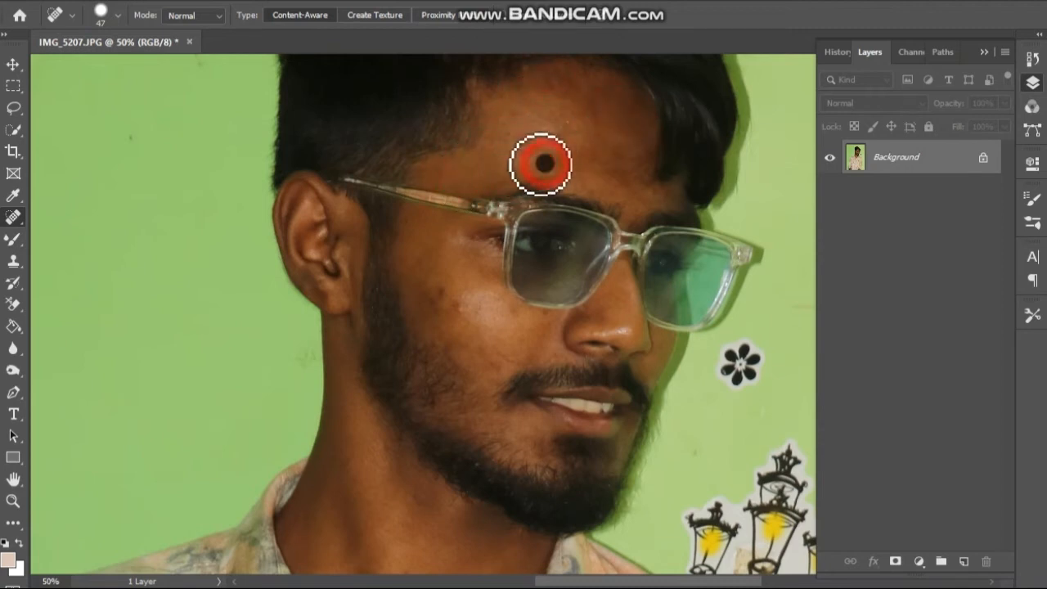
- Heal the dark spots on the cheek and a blemish on the neck with the Spot Healing Brush
left_click(446, 291)
left_click_drag(518, 353, 494, 365)
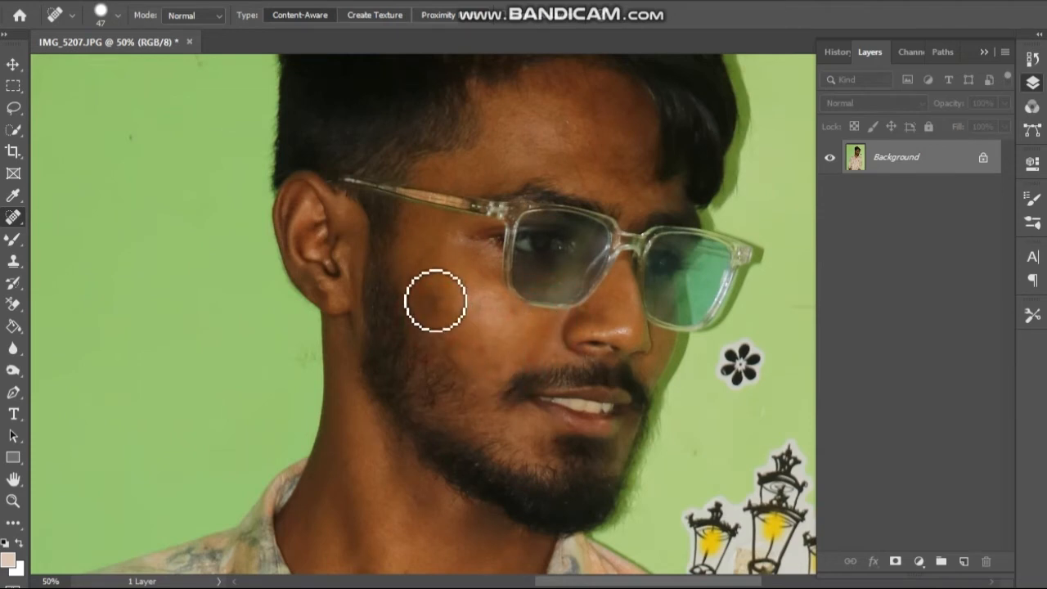
left_click(419, 256)
scroll(486, 262, "down", 3)
left_click(406, 497)
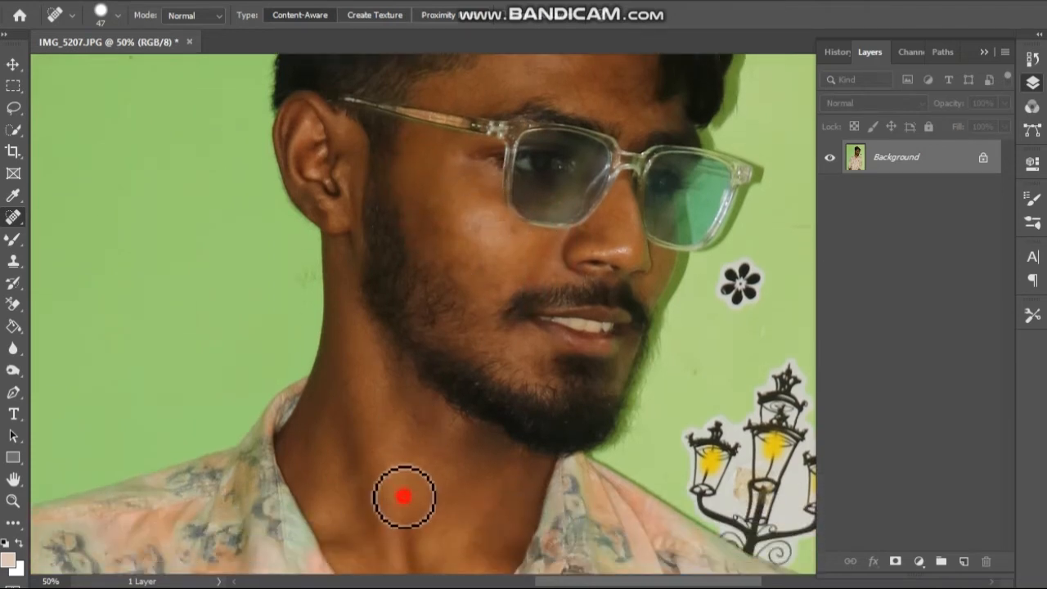
- Heal the remaining spots across the forehead above the eyebrows
scroll(493, 339, "up", 2)
scroll(493, 339, "up", 3)
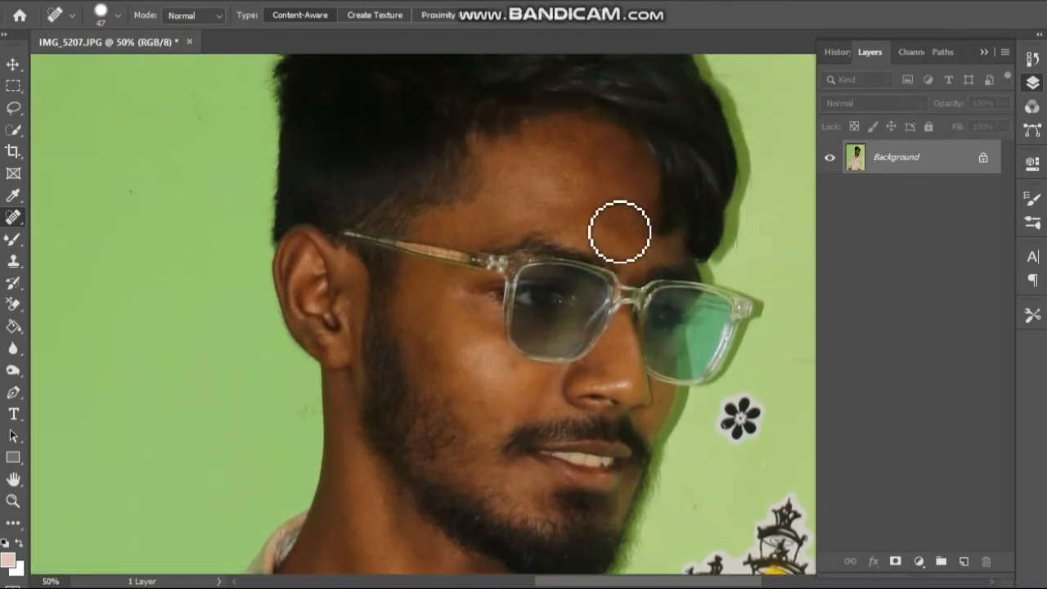
left_click(624, 214)
mouse_move(567, 178)
left_mouse_down()
mouse_move(528, 178)
mouse_move(498, 206)
left_mouse_up()
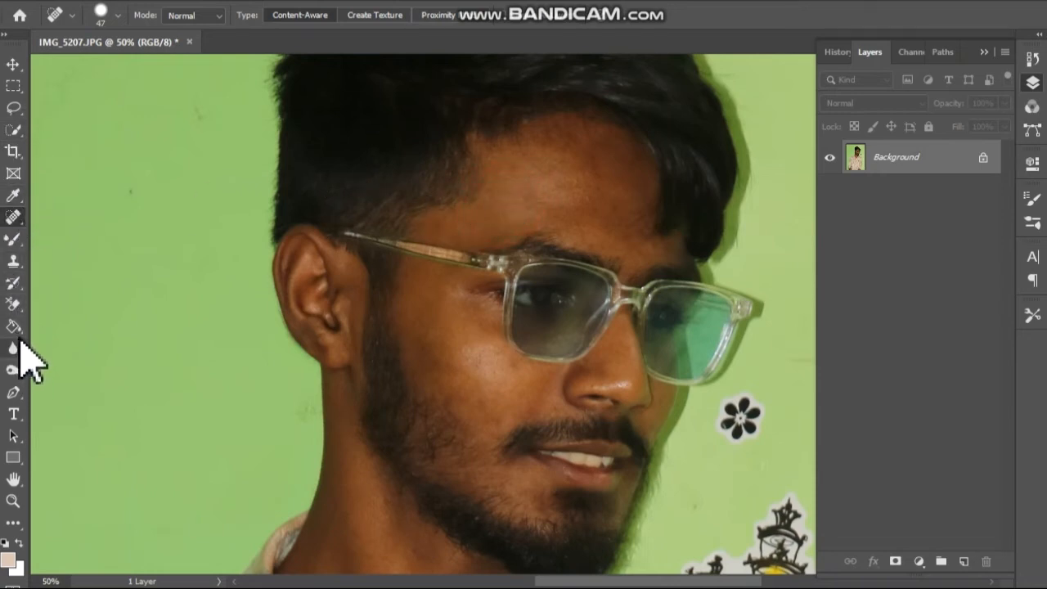
- Switch to the Mixer Brush and check its wetness and load settings
left_click_drag(11, 242, 78, 291)
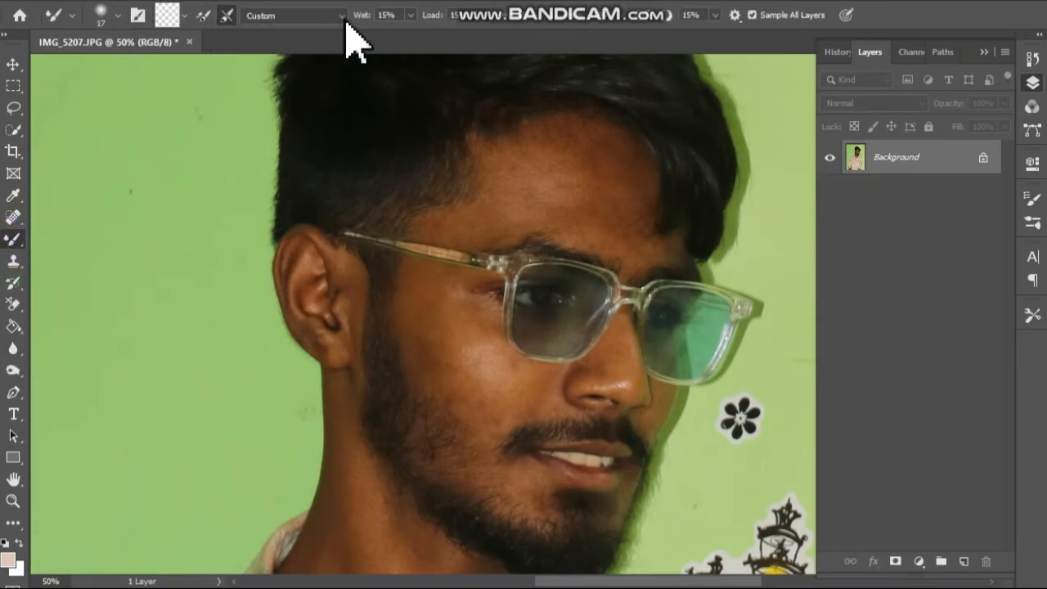
left_click(415, 25)
left_click(489, 33)
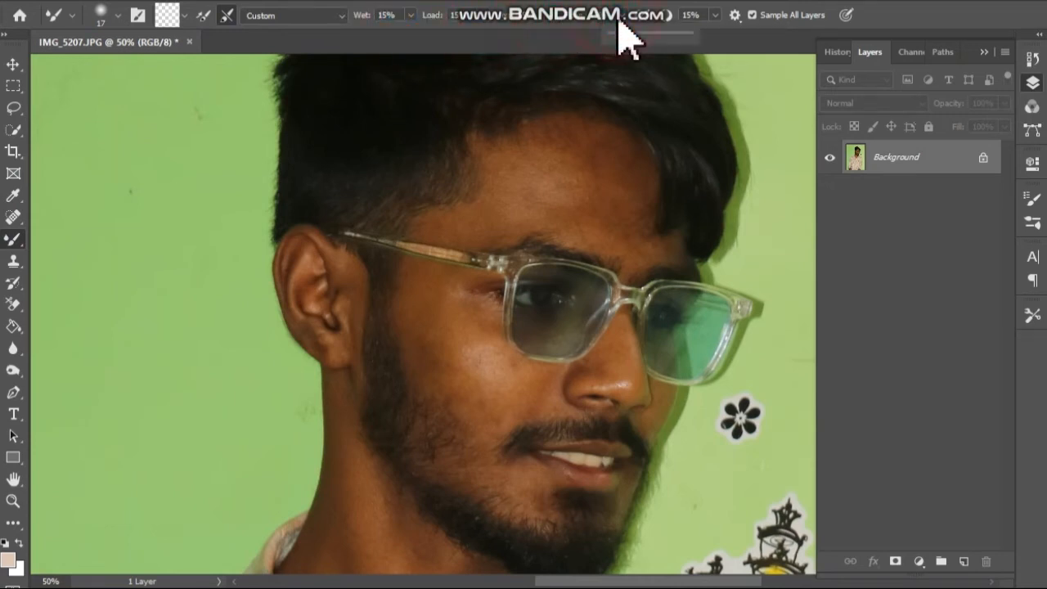
left_click(184, 18)
left_click(187, 18)
left_click(168, 18)
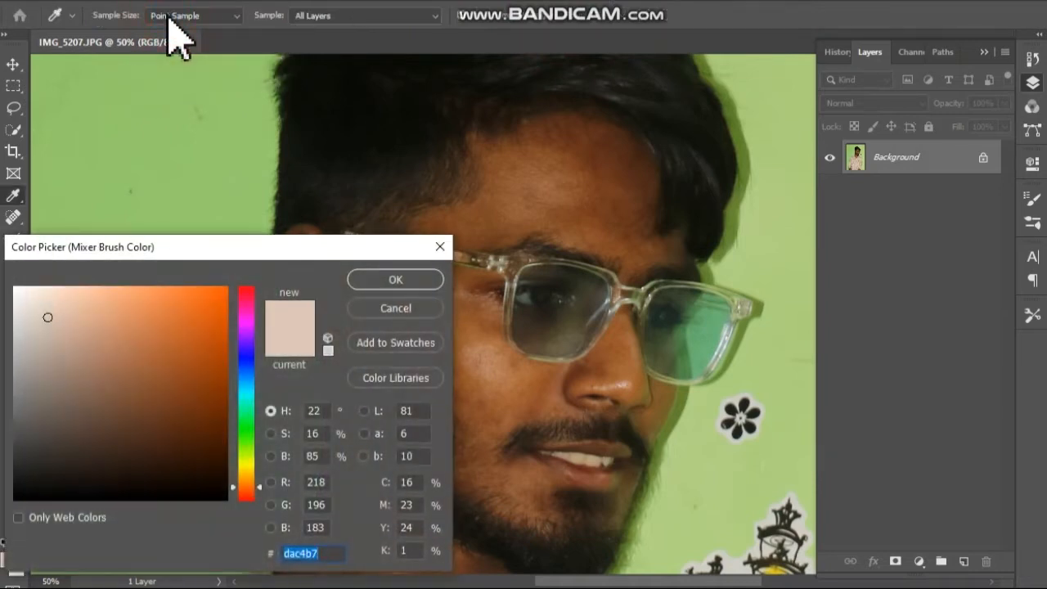
left_click(170, 18)
left_click(439, 102)
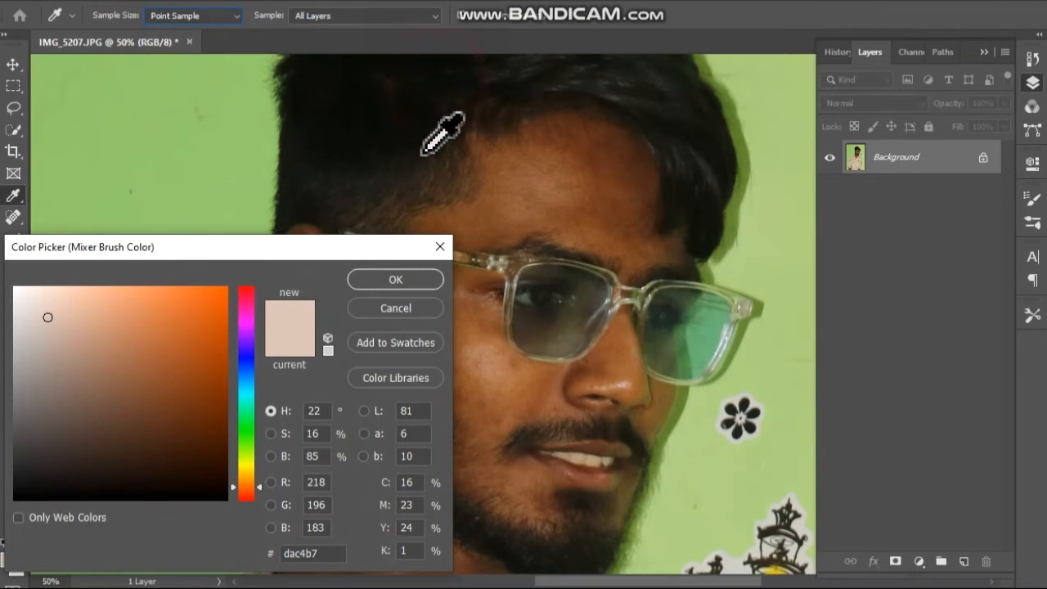
left_click(441, 246)
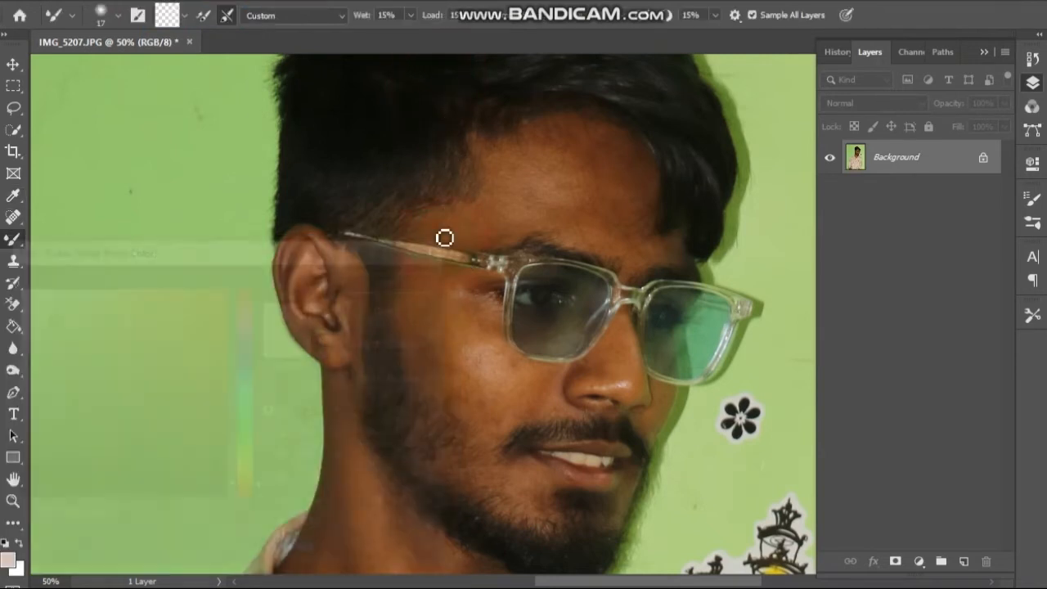
- Smooth the forehead skin with the soft Mixer Brush at a size of 136 px
left_click(121, 16)
left_click(123, 18)
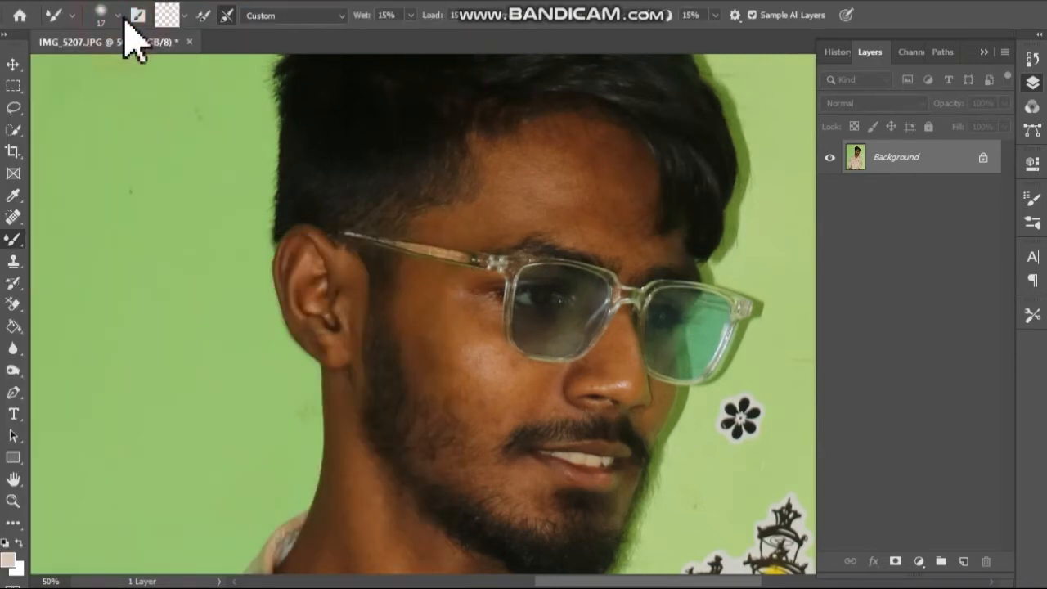
right_click(554, 164)
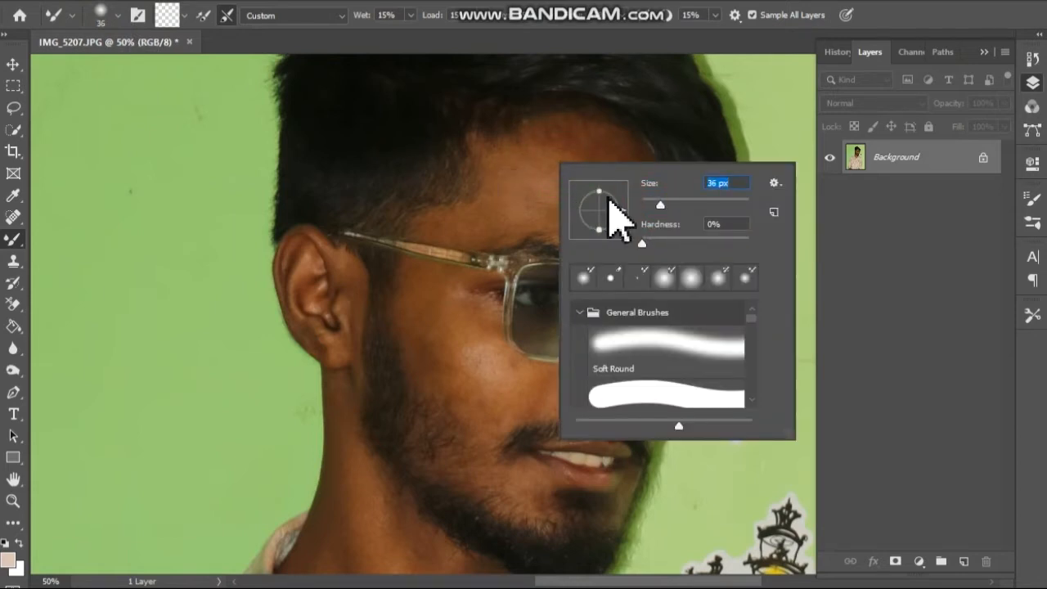
left_click_drag(717, 222, 736, 206)
left_click(537, 190)
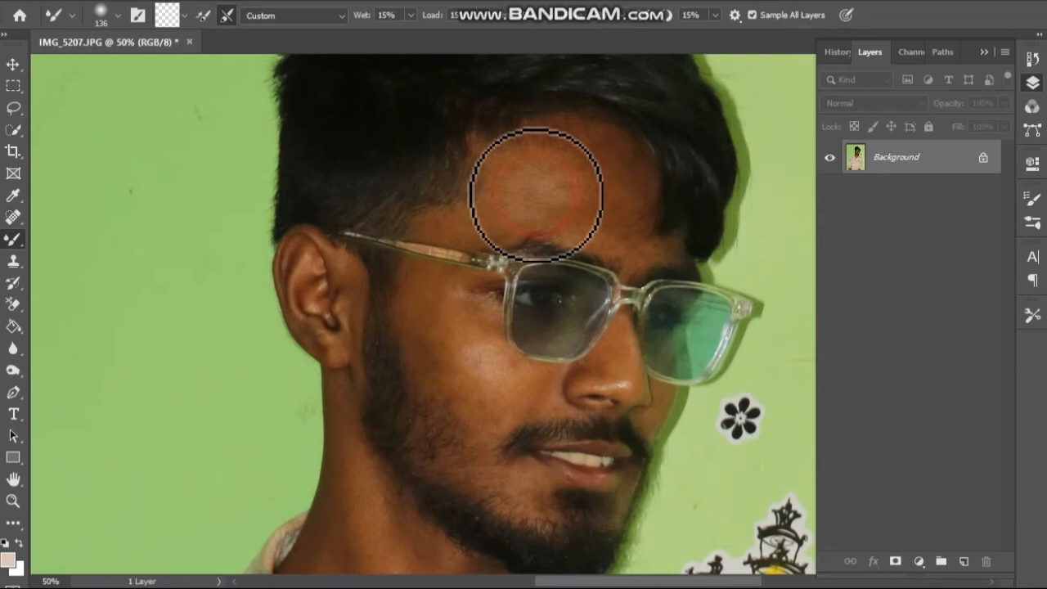
mouse_move(545, 188)
left_mouse_down()
mouse_move(569, 202)
mouse_move(547, 169)
mouse_move(529, 177)
mouse_move(550, 179)
mouse_move(553, 147)
mouse_move(597, 144)
mouse_move(578, 161)
mouse_move(603, 175)
mouse_move(626, 158)
mouse_move(607, 180)
mouse_move(635, 193)
mouse_move(597, 223)
mouse_move(616, 225)
mouse_move(584, 193)
mouse_move(546, 201)
mouse_move(537, 156)
mouse_move(503, 170)
mouse_move(521, 161)
mouse_move(505, 209)
mouse_move(547, 211)
mouse_move(501, 217)
mouse_move(555, 216)
mouse_move(590, 226)
mouse_move(543, 218)
mouse_move(619, 238)
mouse_move(635, 221)
mouse_move(635, 175)
mouse_move(637, 235)
mouse_move(523, 177)
mouse_move(505, 195)
left_mouse_up()
- Blend the skin of the cheek below the glasses, reducing the Mixer Brush to 50 px
scroll(507, 188, "down", 2)
mouse_move(437, 249)
left_mouse_down()
mouse_move(414, 234)
mouse_move(416, 295)
mouse_move(429, 298)
mouse_move(435, 324)
mouse_move(448, 320)
mouse_move(502, 357)
mouse_move(487, 349)
mouse_move(498, 343)
mouse_move(446, 313)
mouse_move(461, 305)
mouse_move(438, 257)
mouse_move(459, 300)
mouse_move(524, 328)
mouse_move(490, 327)
mouse_move(468, 295)
mouse_move(479, 343)
mouse_move(514, 347)
mouse_move(476, 358)
mouse_move(449, 335)
mouse_move(414, 255)
mouse_move(413, 227)
left_mouse_up()
right_click(413, 226)
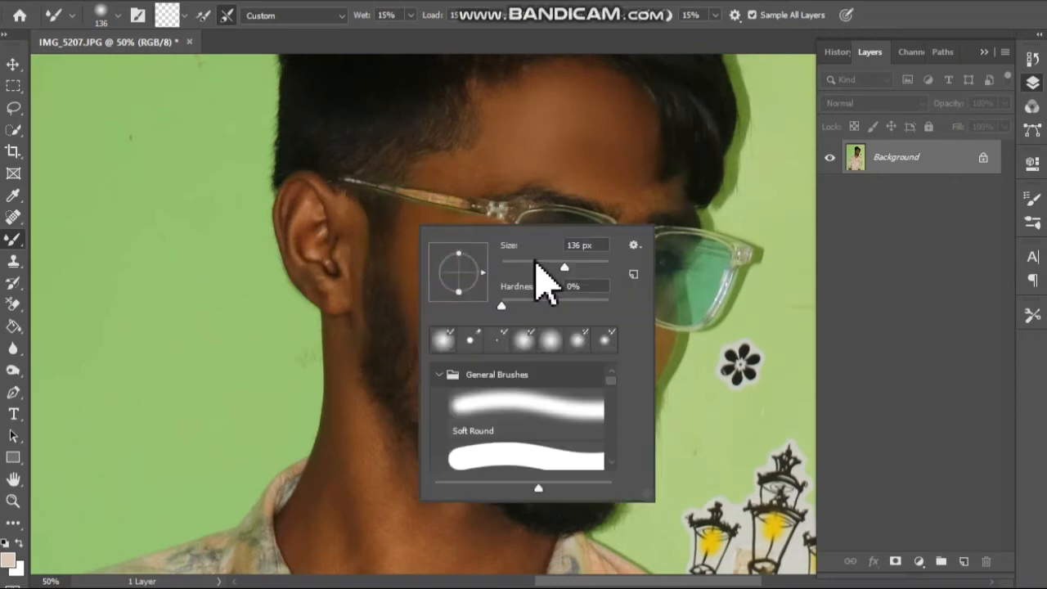
left_click(417, 220)
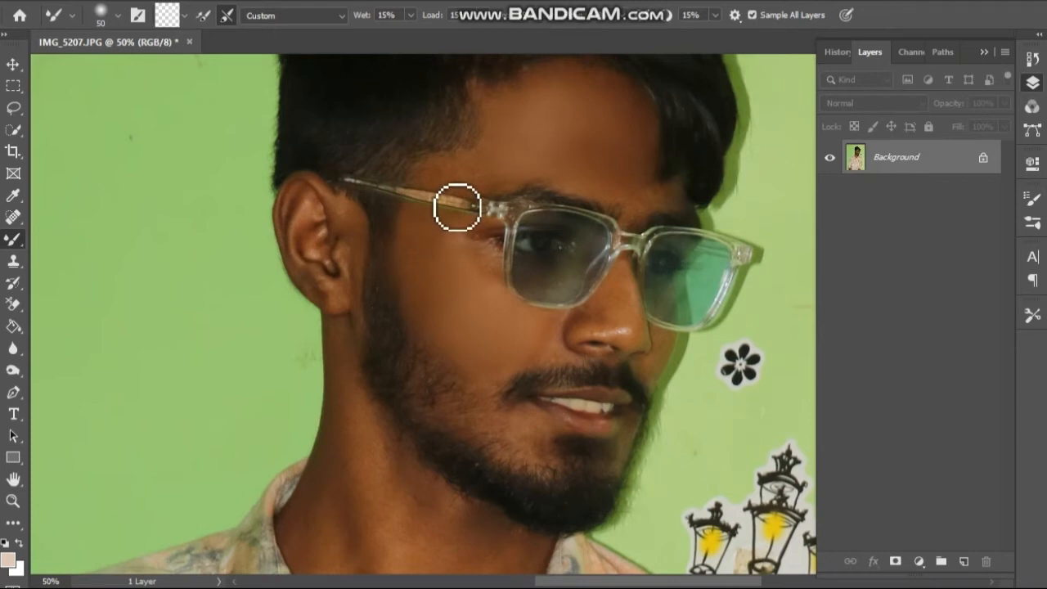
- Blend the skin of the neck and upper chest inside the collar with the Mixer Brush at 88 px
scroll(457, 206, "up", 2)
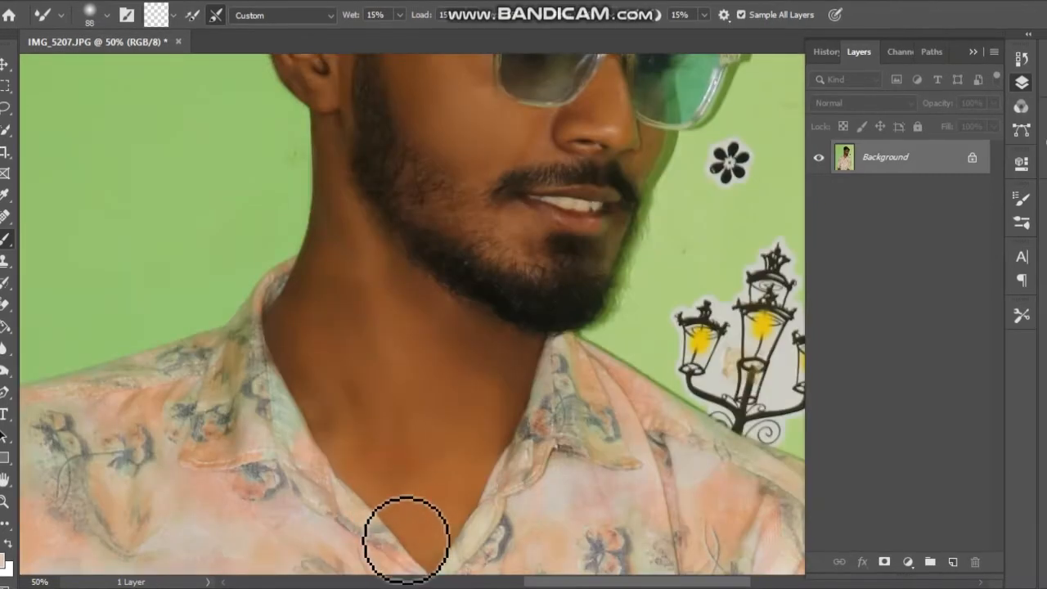
mouse_move(381, 498)
left_mouse_down()
mouse_move(431, 563)
mouse_move(391, 496)
mouse_move(345, 462)
left_mouse_up()
left_click_drag(430, 321, 431, 321)
- Smooth the neck from collar to jaw with the Mixer Brush set to 35% wetness and 127 px
right_click(430, 321)
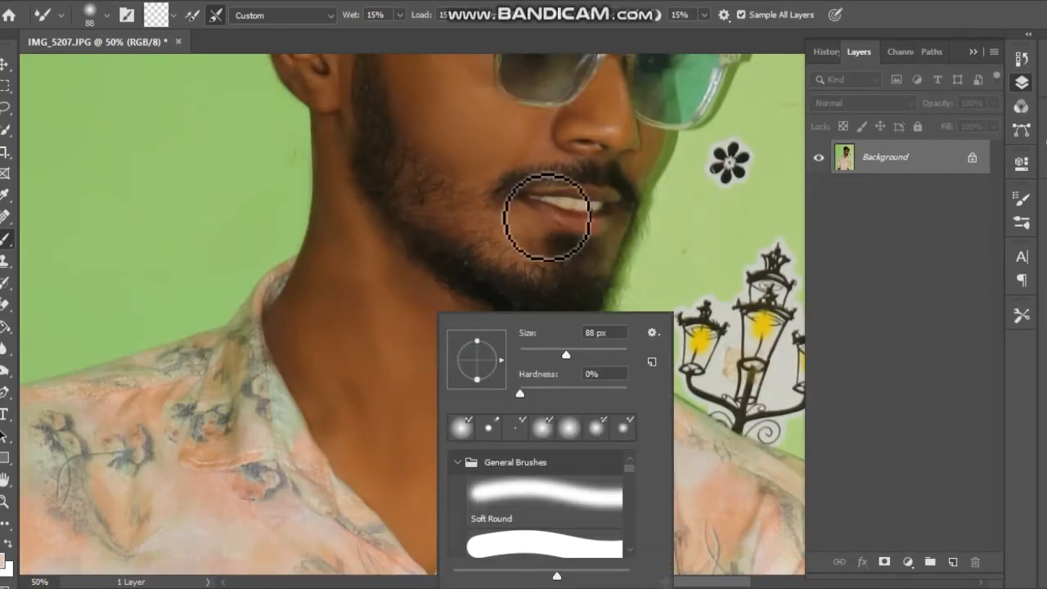
left_click(400, 16)
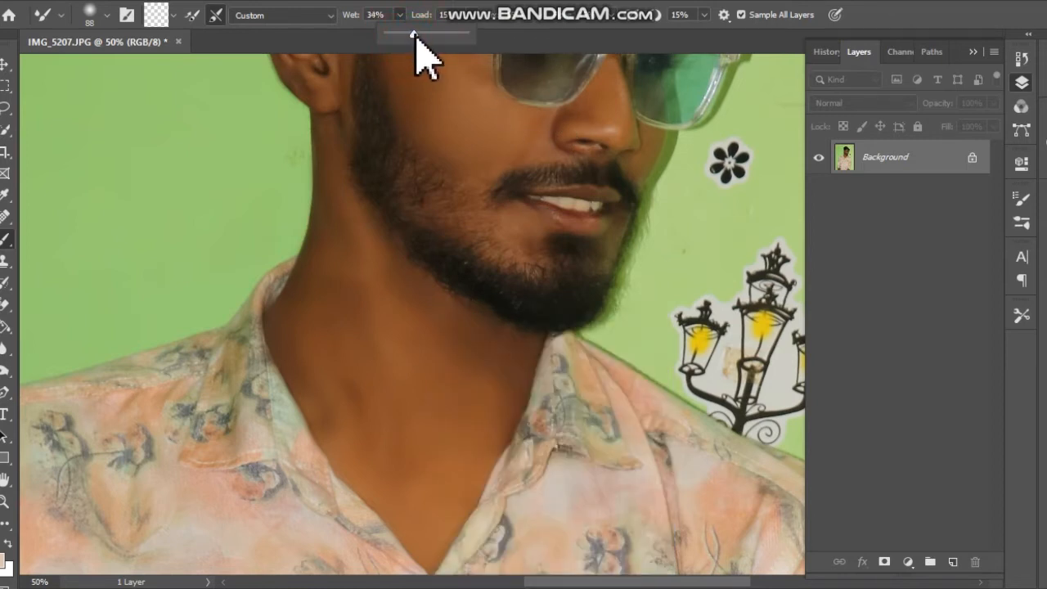
right_click(346, 355)
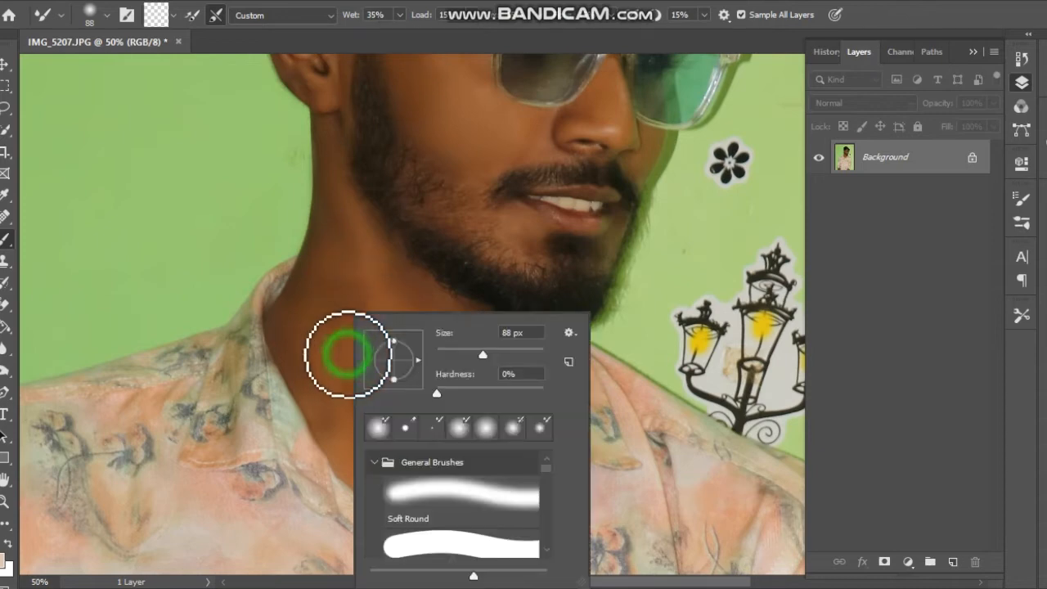
left_click_drag(498, 352, 497, 351)
left_click(311, 346)
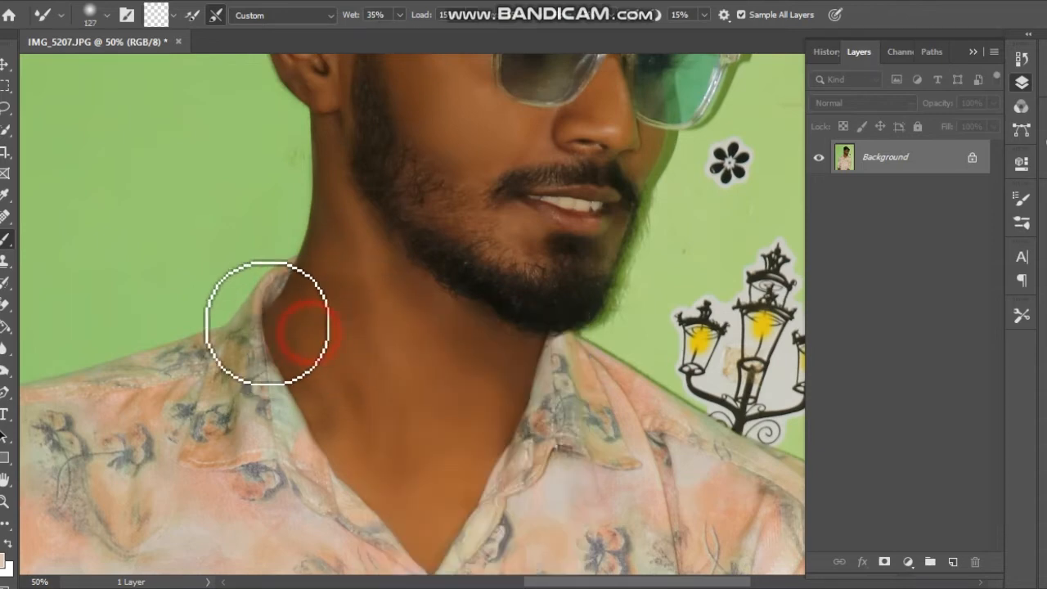
left_click(307, 295)
mouse_move(296, 305)
left_mouse_down()
mouse_move(323, 291)
mouse_move(318, 370)
mouse_move(342, 361)
mouse_move(315, 392)
mouse_move(327, 435)
mouse_move(340, 429)
mouse_move(362, 454)
mouse_move(310, 364)
mouse_move(335, 346)
mouse_move(360, 360)
mouse_move(387, 465)
mouse_move(442, 408)
mouse_move(473, 395)
mouse_move(448, 343)
mouse_move(487, 372)
mouse_move(510, 361)
mouse_move(483, 407)
mouse_move(504, 364)
mouse_move(495, 432)
mouse_move(474, 415)
mouse_move(509, 386)
mouse_move(482, 387)
mouse_move(485, 355)
mouse_move(408, 294)
mouse_move(456, 331)
mouse_move(377, 291)
mouse_move(397, 310)
mouse_move(399, 288)
mouse_move(475, 346)
mouse_move(417, 311)
mouse_move(509, 357)
left_mouse_up()
mouse_move(483, 434)
left_mouse_down()
mouse_move(449, 519)
mouse_move(466, 459)
mouse_move(439, 495)
mouse_move(421, 389)
mouse_move(366, 311)
mouse_move(362, 269)
mouse_move(350, 309)
mouse_move(344, 273)
mouse_move(332, 324)
left_mouse_up()
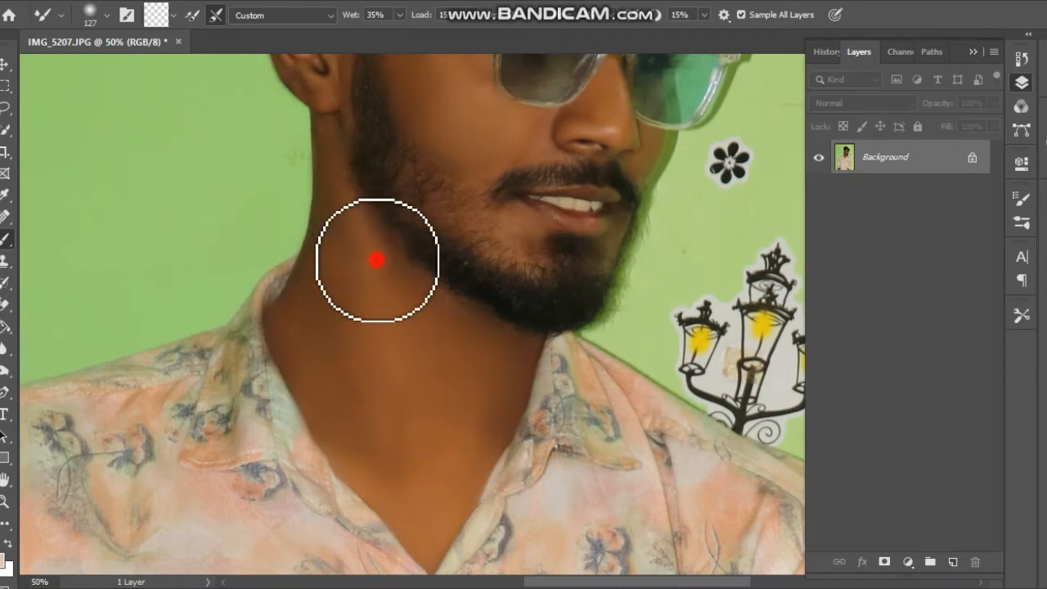
left_click(331, 206)
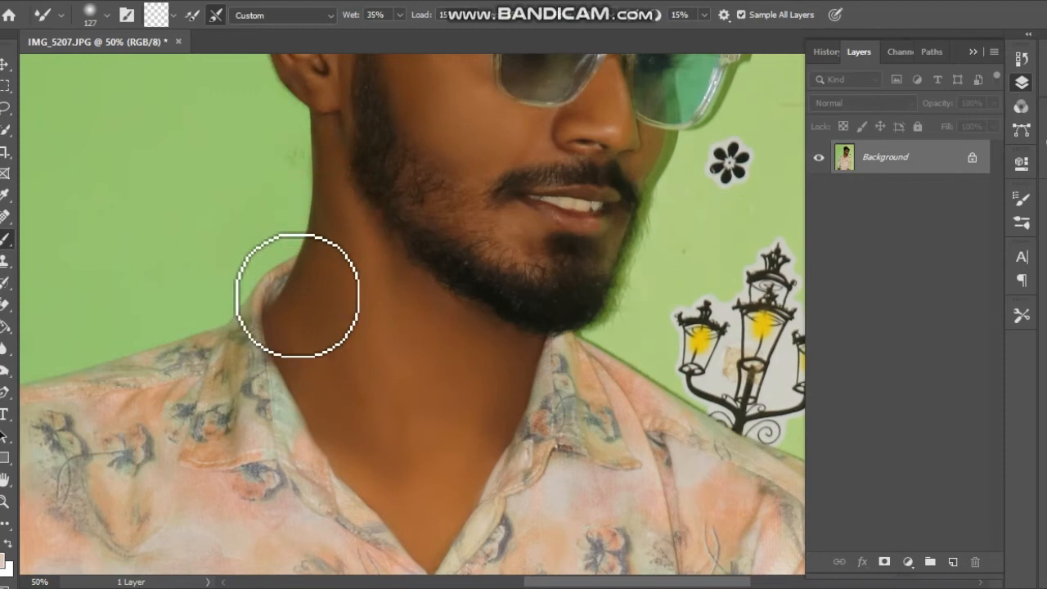
- Blend the cheek beside the nose and the forehead with the 127 px Mixer Brush
scroll(771, 490, "up", 5)
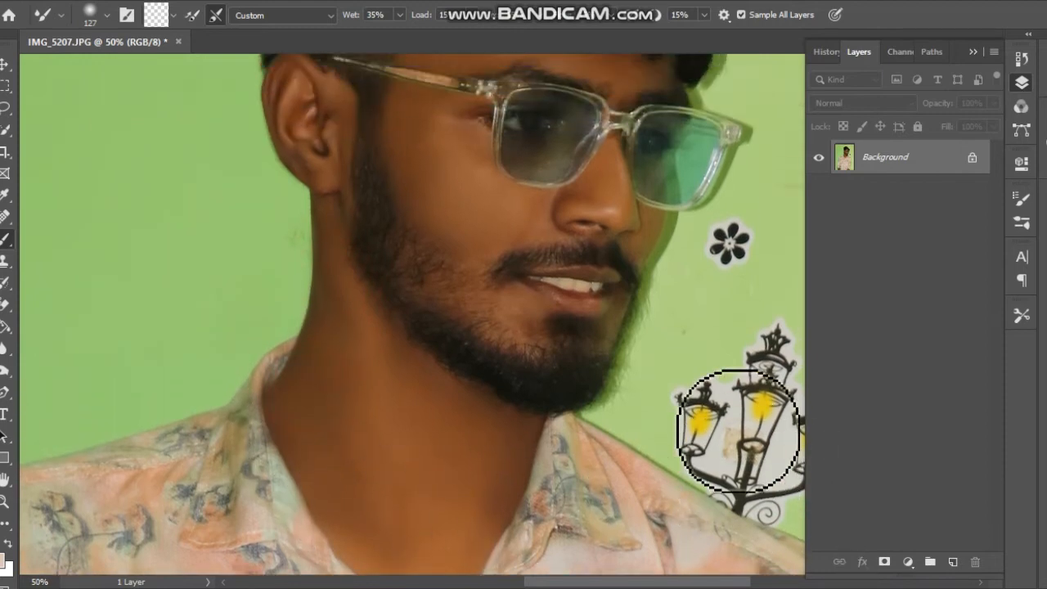
left_click(447, 295)
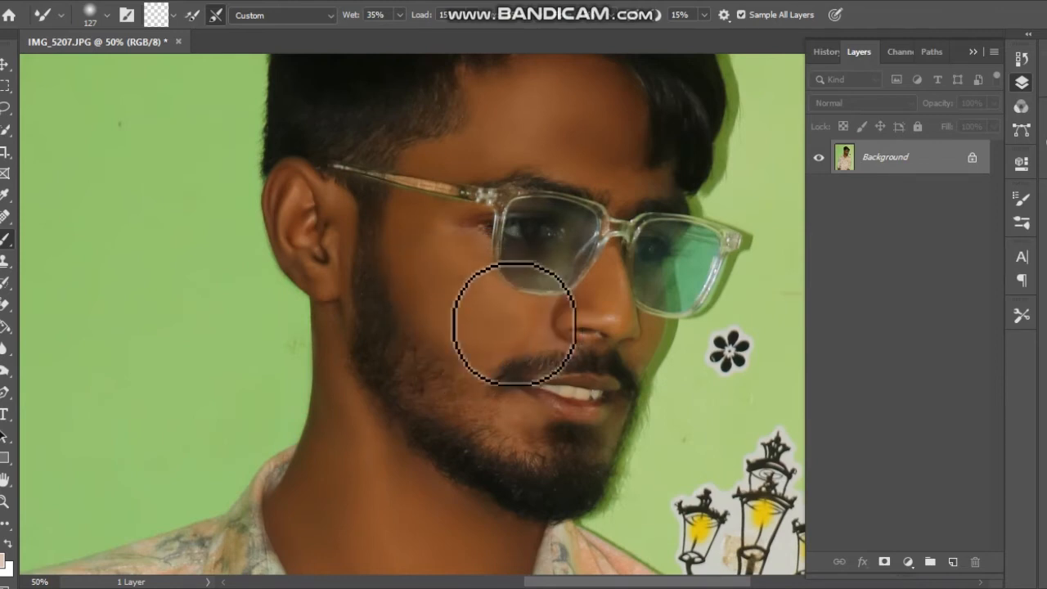
scroll(470, 286, "up", 3)
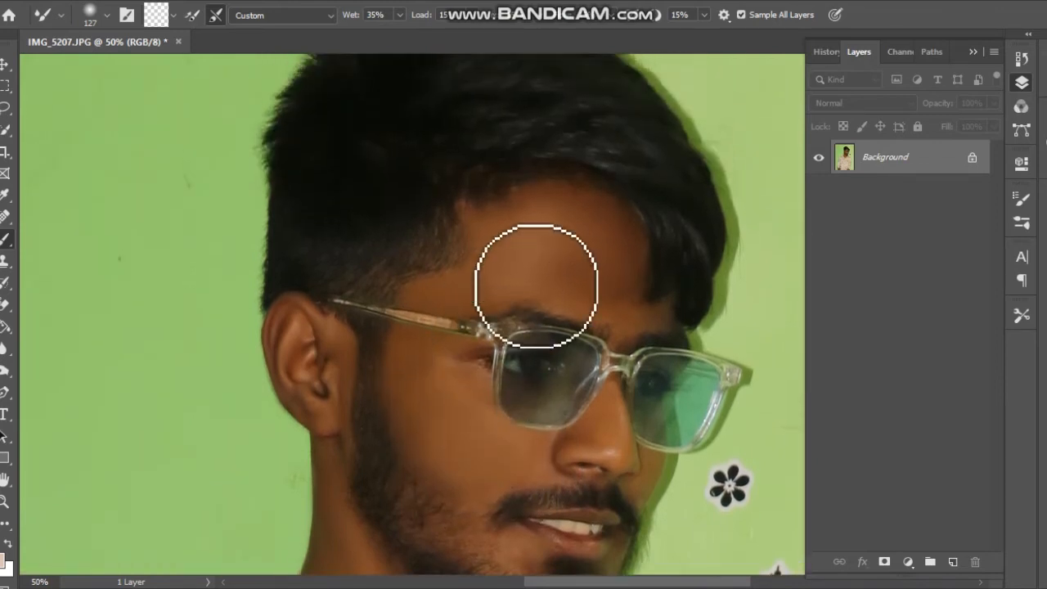
left_click(540, 222)
- Smooth the forehead with the Mixer Brush at 165 px, and the cheek and earlobe area at 88 px
right_click(569, 241)
left_click_drag(726, 280, 737, 281)
left_click(531, 249)
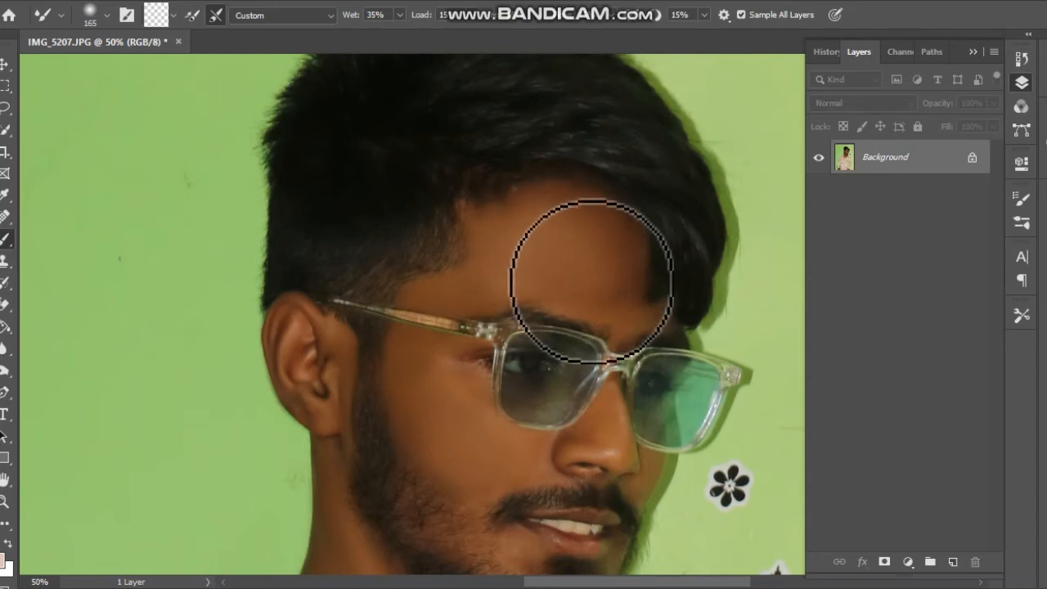
left_click(570, 227)
mouse_move(613, 289)
left_mouse_down()
mouse_move(596, 269)
mouse_move(619, 276)
mouse_move(587, 234)
mouse_move(532, 228)
mouse_move(515, 254)
mouse_move(461, 283)
mouse_move(505, 279)
mouse_move(591, 234)
left_mouse_up()
left_click(588, 224)
right_click(566, 221)
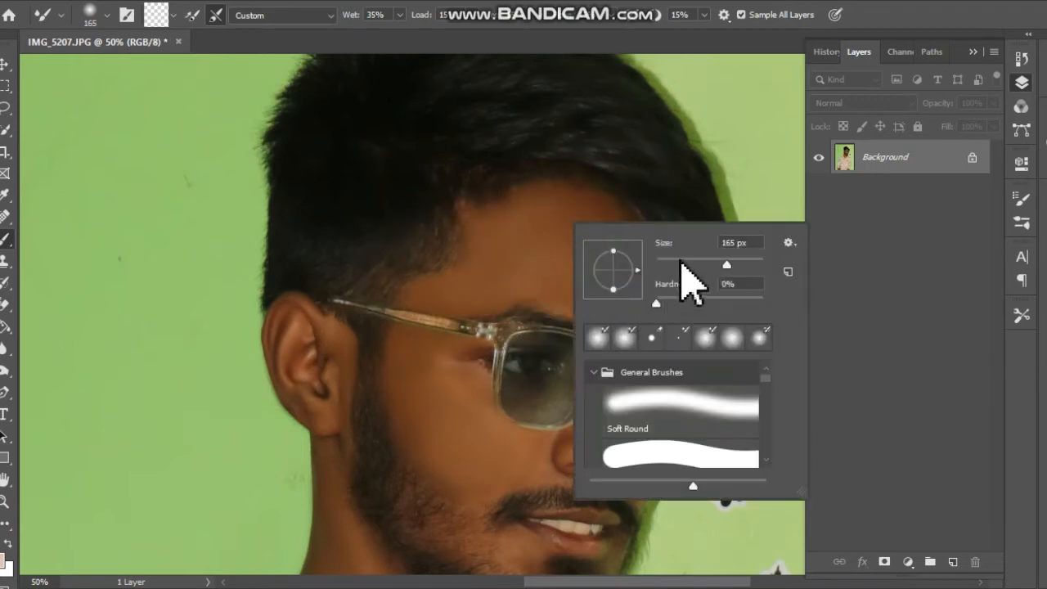
left_click(545, 446)
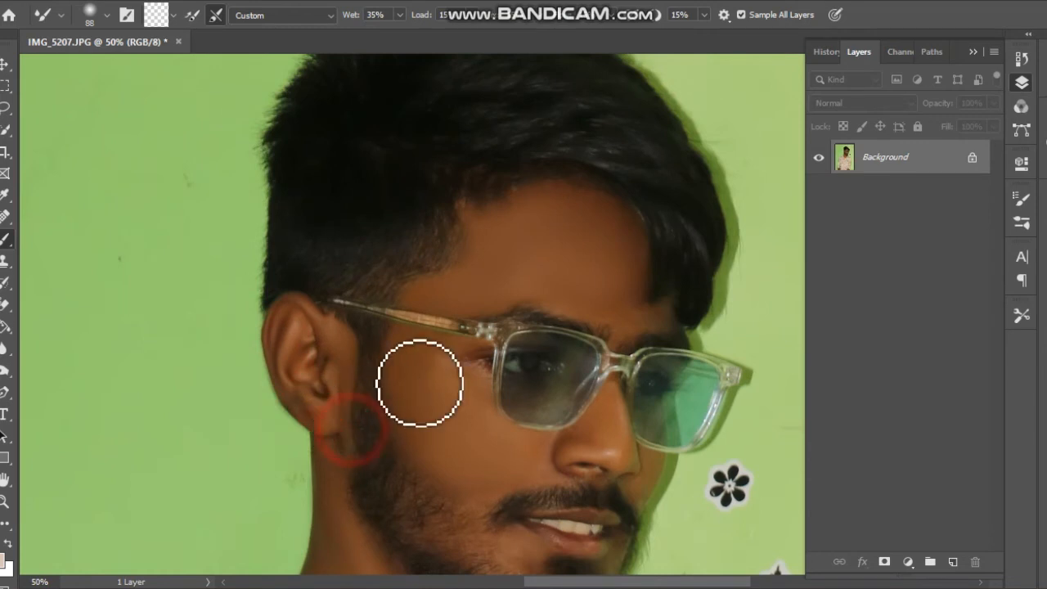
- Smooth the forearm below the rolled cuff on the photo's right side using the Mixer Brush at 18% wetness and 174 px
scroll(380, 403, "down", 3)
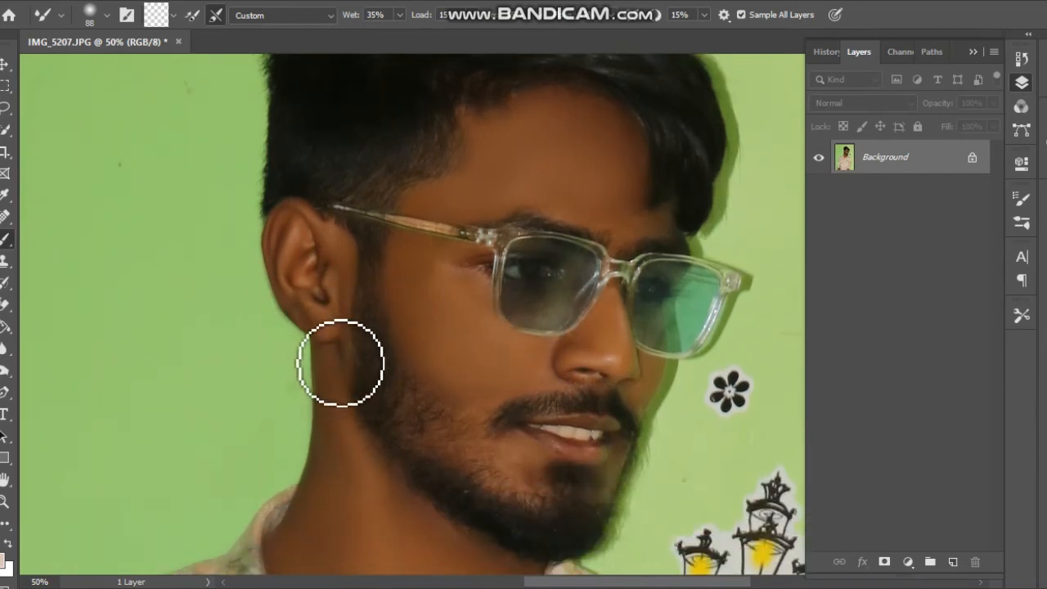
scroll(337, 392, "down", 4)
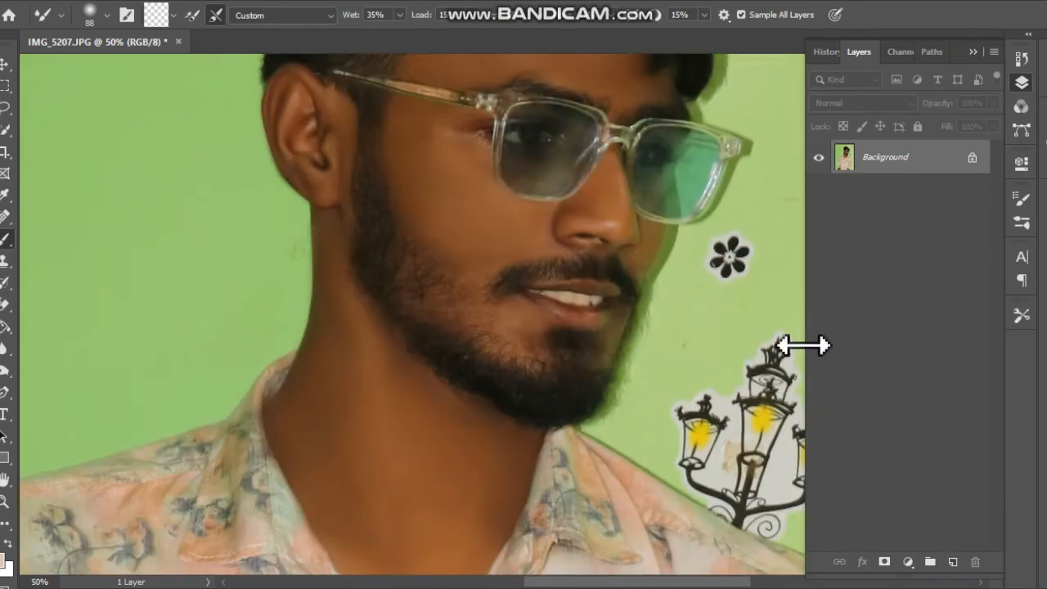
scroll(609, 269, "down", 12)
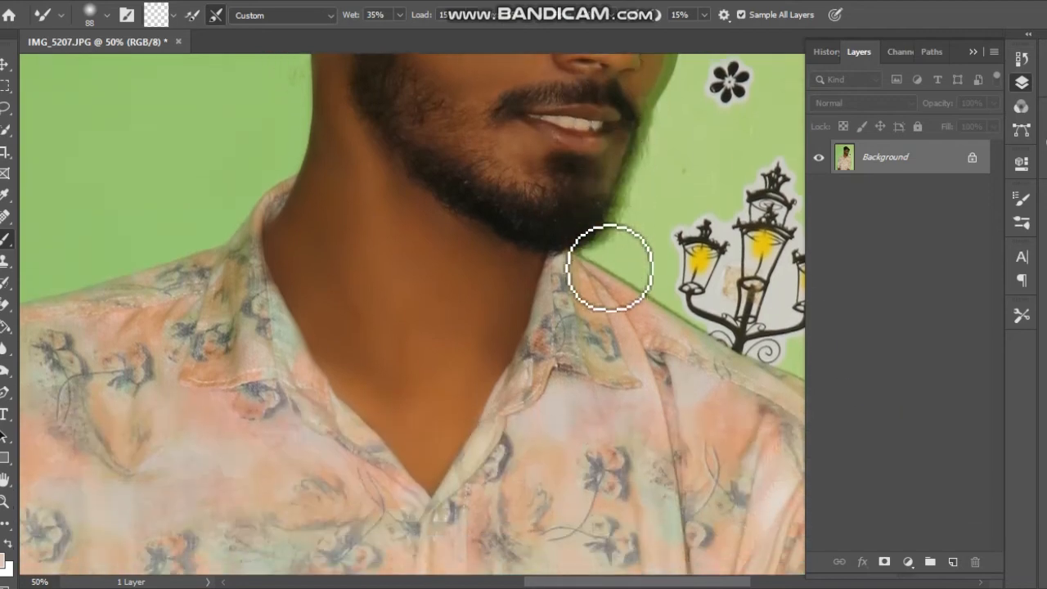
scroll(609, 269, "down", 12)
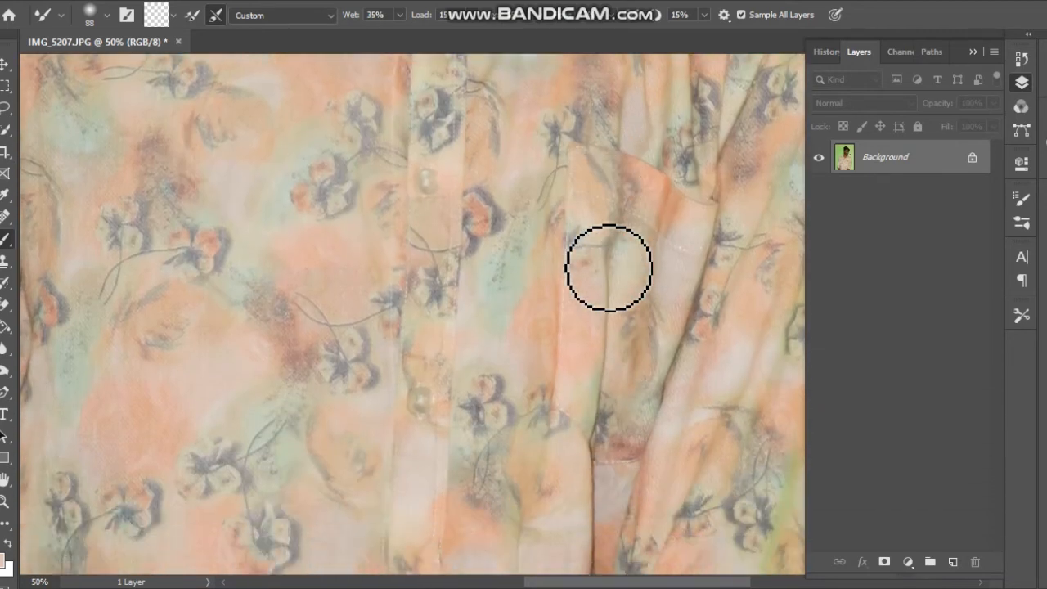
scroll(607, 269, "down", 6)
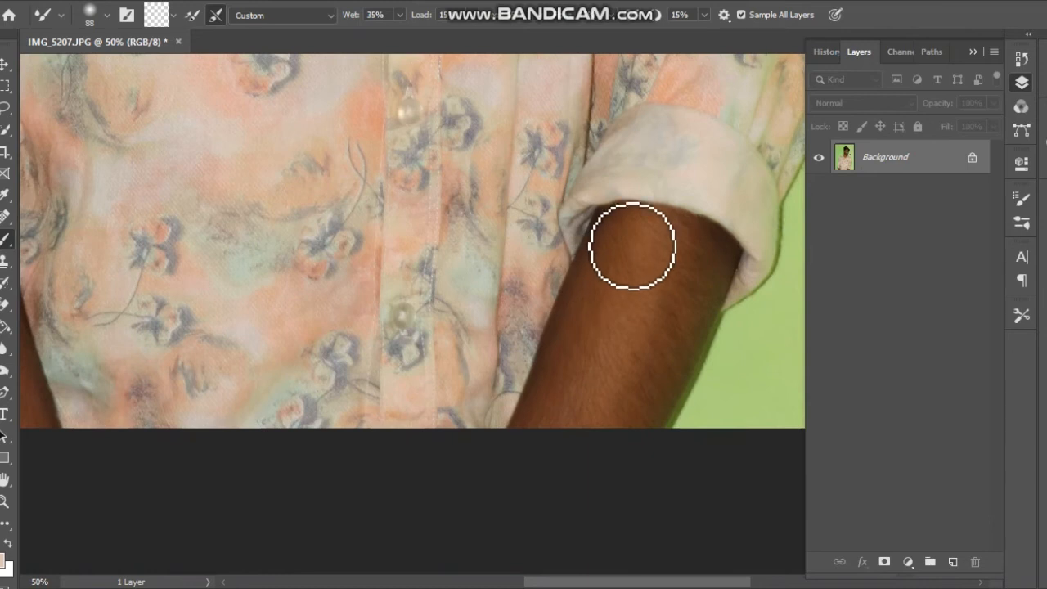
right_click(635, 239)
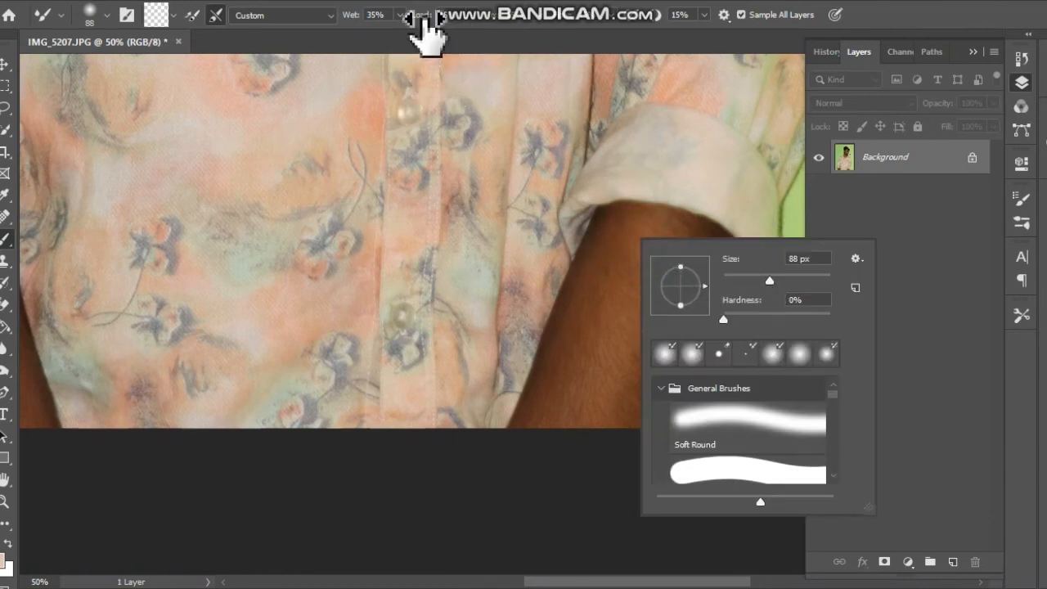
left_click(400, 15)
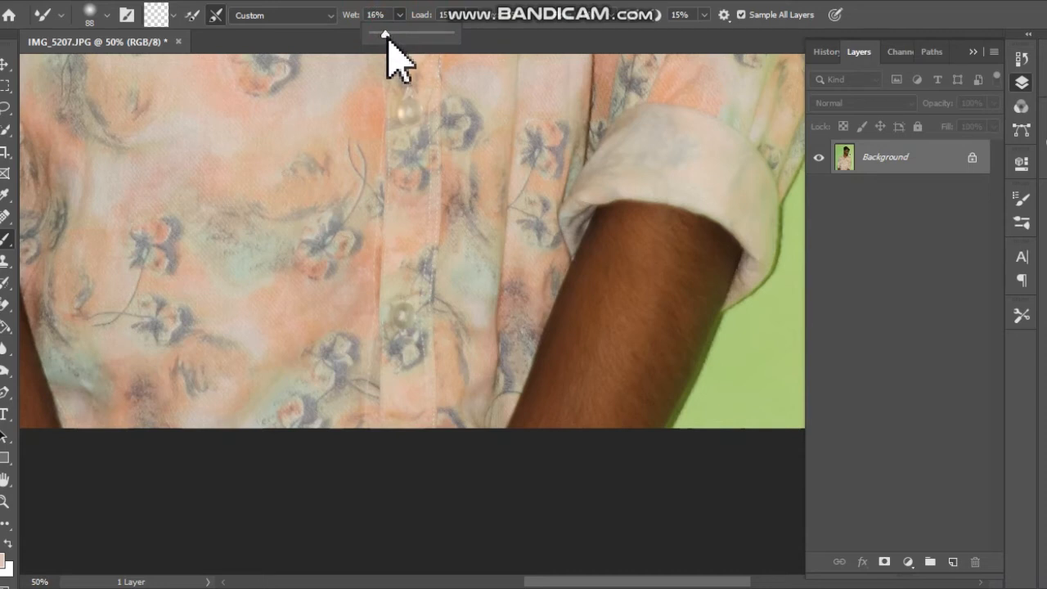
right_click(631, 301)
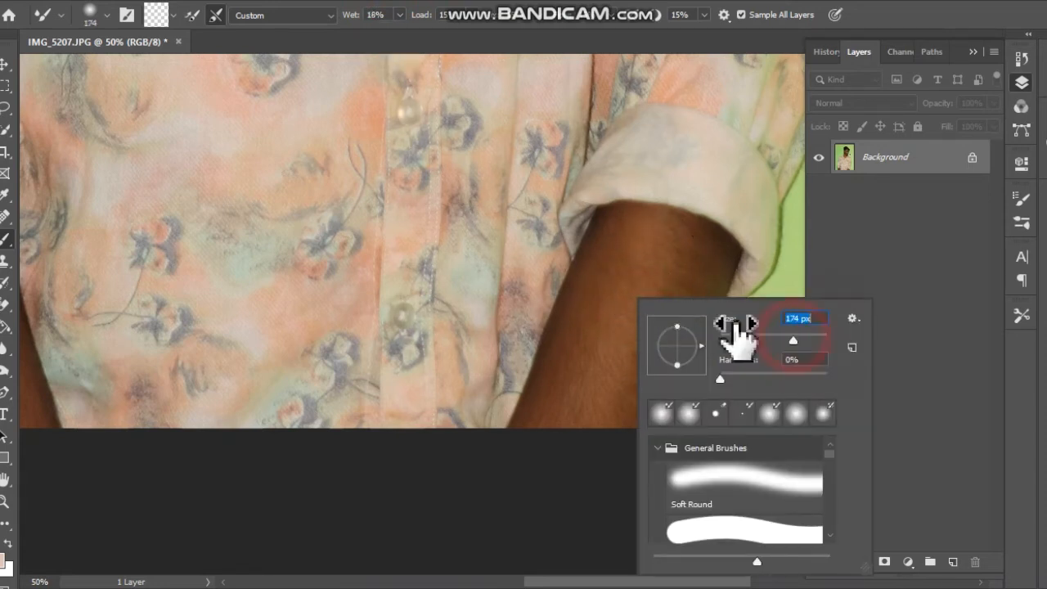
key("Return")
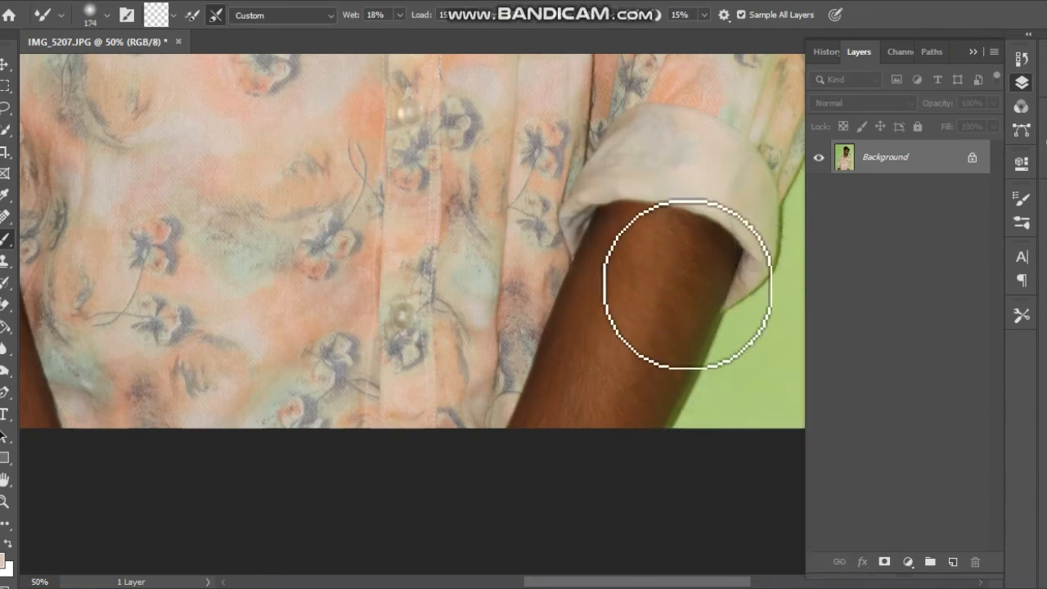
mouse_move(623, 338)
left_mouse_down()
mouse_move(614, 381)
mouse_move(630, 292)
mouse_move(614, 339)
mouse_move(624, 231)
mouse_move(551, 397)
mouse_move(695, 303)
mouse_move(652, 399)
mouse_move(678, 262)
mouse_move(626, 420)
mouse_move(713, 261)
mouse_move(677, 263)
mouse_move(668, 241)
mouse_move(614, 240)
left_mouse_up()
mouse_move(644, 299)
left_mouse_down()
mouse_move(622, 343)
mouse_move(594, 303)
mouse_move(622, 264)
mouse_move(589, 426)
mouse_move(637, 376)
mouse_move(600, 428)
mouse_move(569, 367)
mouse_move(557, 439)
mouse_move(610, 521)
left_mouse_up()
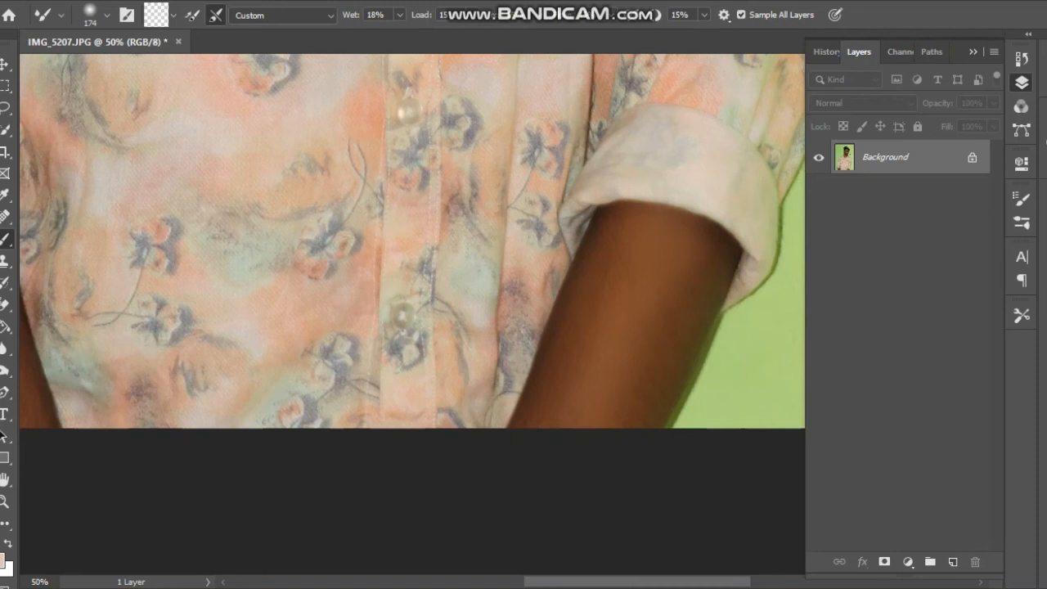
- Smooth the other forearm, from the rolled cuff down to the photo's lower edge, with the 174 px Mixer Brush
left_click_drag(583, 581, 483, 582)
mouse_move(350, 175)
left_mouse_down()
mouse_move(329, 215)
mouse_move(371, 194)
mouse_move(307, 234)
mouse_move(326, 206)
mouse_move(395, 300)
mouse_move(393, 347)
left_mouse_up()
mouse_move(355, 270)
left_mouse_down()
mouse_move(346, 256)
mouse_move(373, 322)
mouse_move(362, 175)
mouse_move(348, 180)
left_mouse_up()
mouse_move(369, 234)
left_mouse_down()
mouse_move(409, 327)
mouse_move(318, 311)
mouse_move(334, 320)
left_mouse_up()
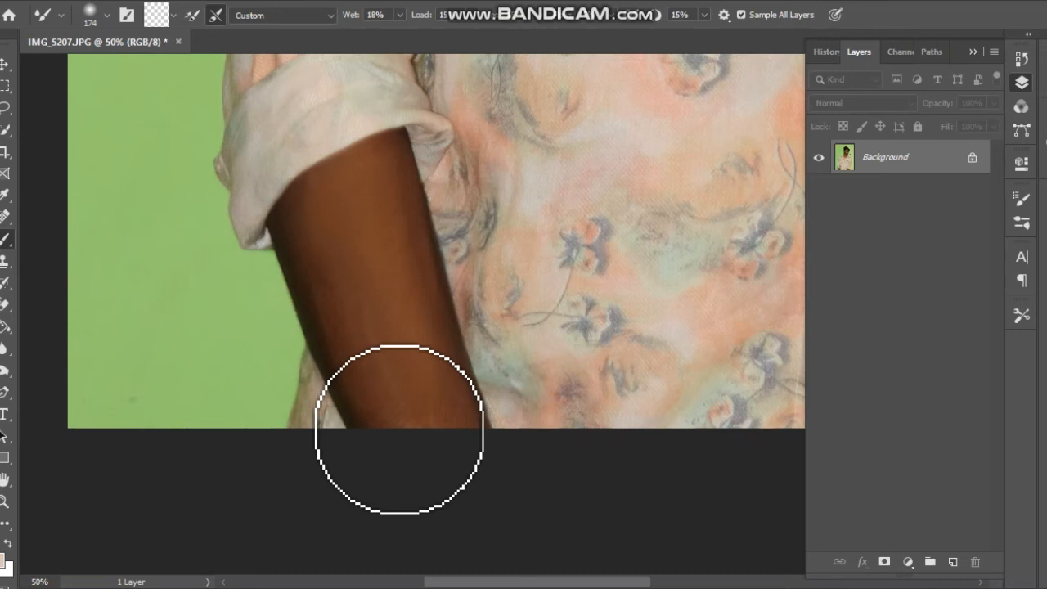
mouse_move(399, 429)
left_mouse_down()
mouse_move(346, 390)
mouse_move(296, 246)
mouse_move(349, 332)
mouse_move(335, 278)
mouse_move(404, 231)
mouse_move(381, 161)
mouse_move(379, 254)
mouse_move(404, 334)
mouse_move(407, 293)
mouse_move(445, 412)
mouse_move(417, 421)
mouse_move(405, 378)
mouse_move(411, 420)
mouse_move(389, 328)
mouse_move(418, 411)
mouse_move(384, 283)
mouse_move(388, 341)
mouse_move(369, 144)
mouse_move(379, 251)
mouse_move(372, 205)
left_mouse_up()
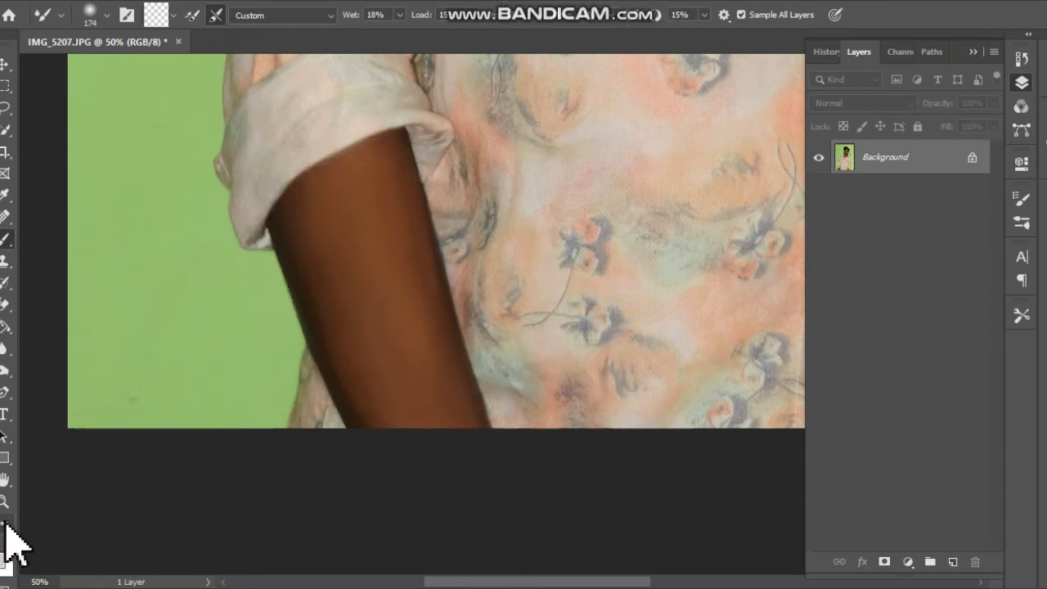
- Examine the whole portrait from head to forearms at 12.5% magnification to check the smoothed skin
left_click(3, 481)
left_click(5, 497)
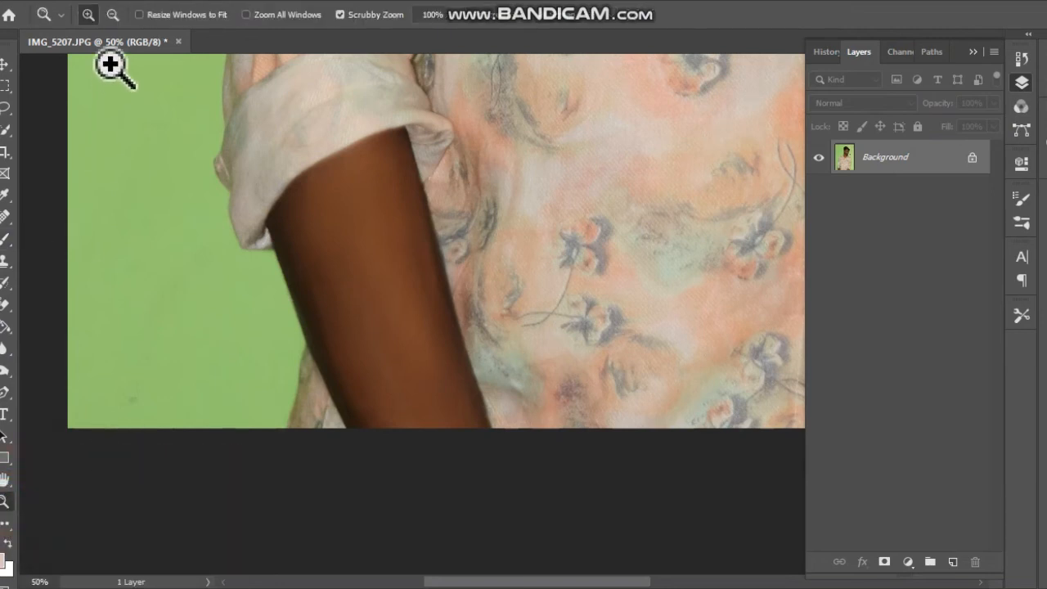
left_click(275, 185)
left_click(275, 186)
left_click(276, 186)
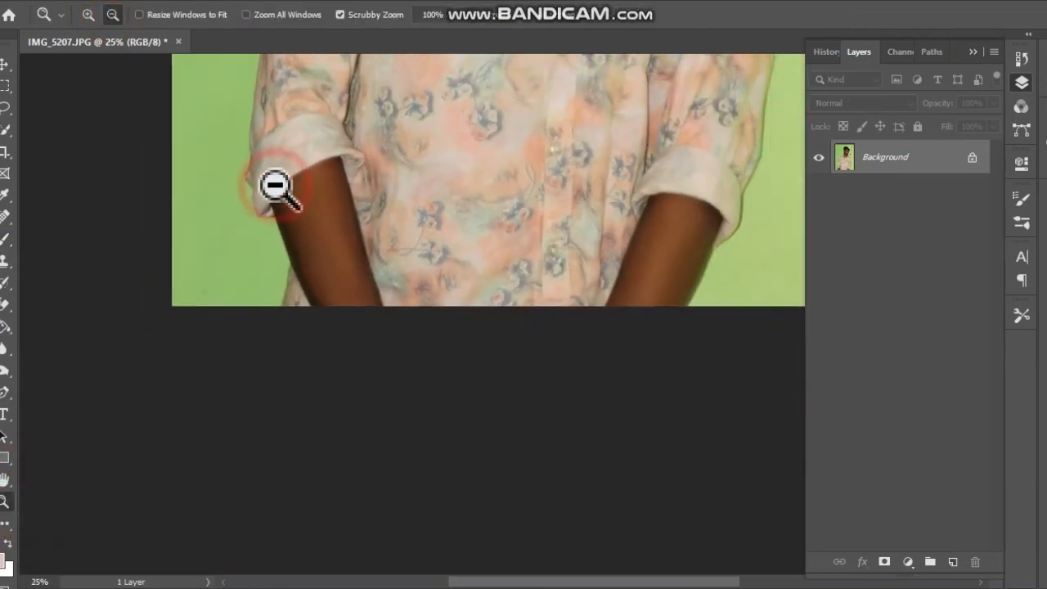
left_click(276, 186)
scroll(728, 350, "up", 2)
scroll(728, 350, "up", 3)
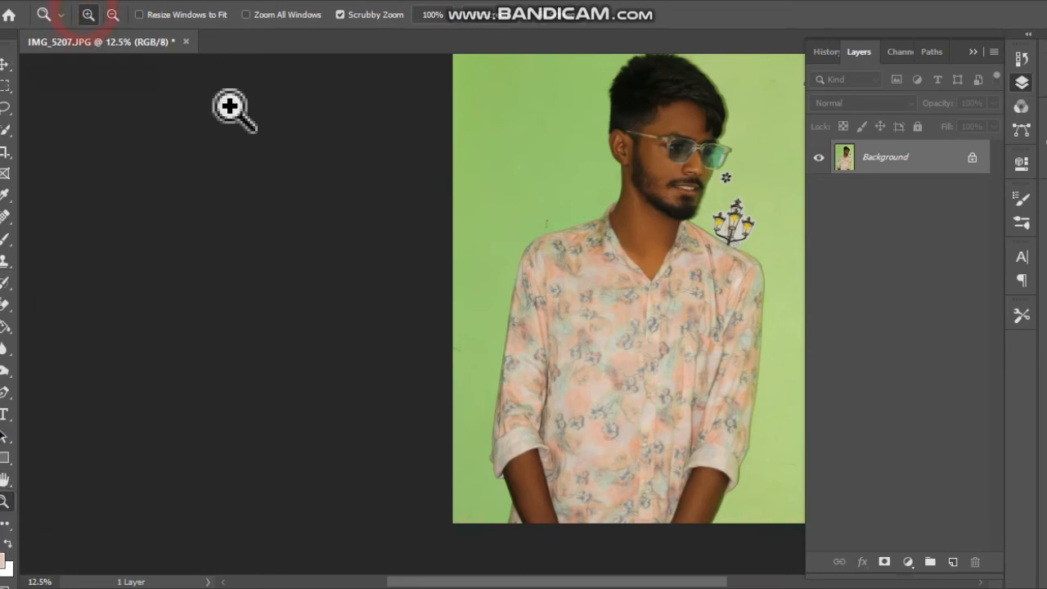
- Blend the cheek skin between the sideburn, moustache and glasses with the 174 px Mixer Brush at 100% magnification
left_click_drag(613, 234, 615, 237)
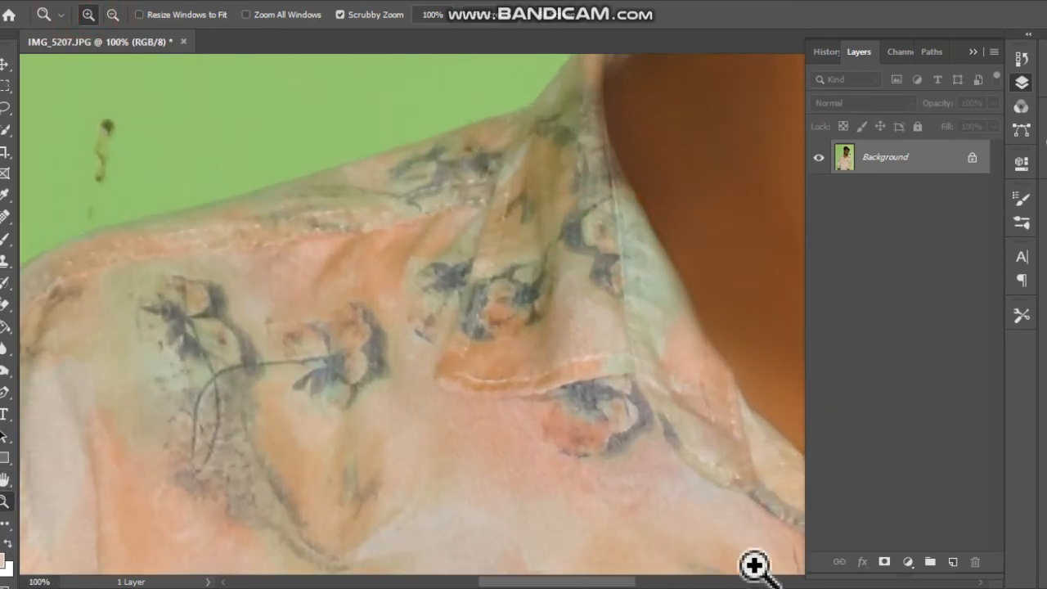
left_click(573, 572)
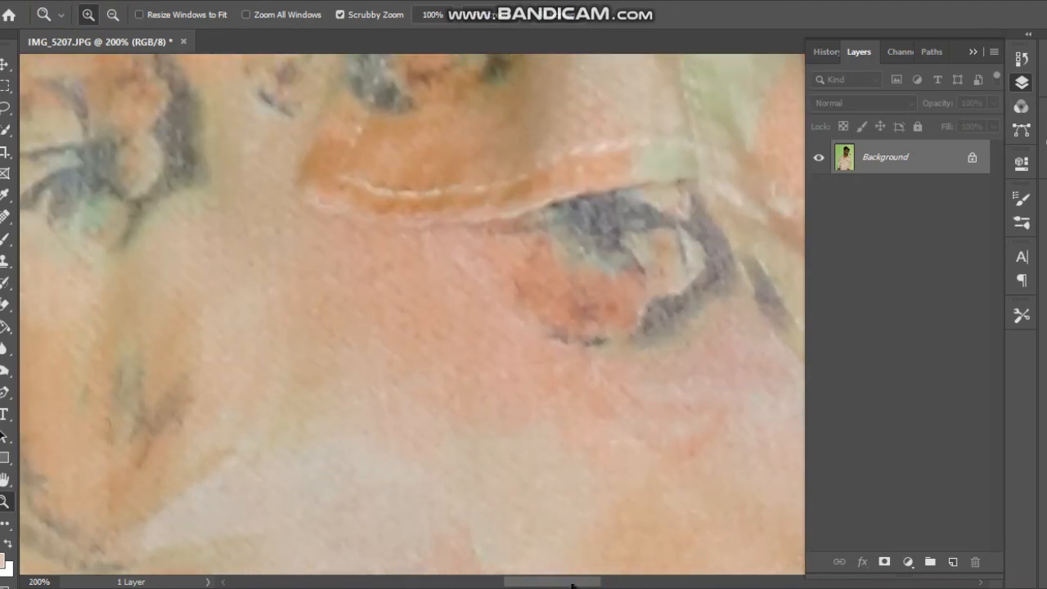
left_click_drag(592, 582, 638, 582)
scroll(588, 250, "up", 10)
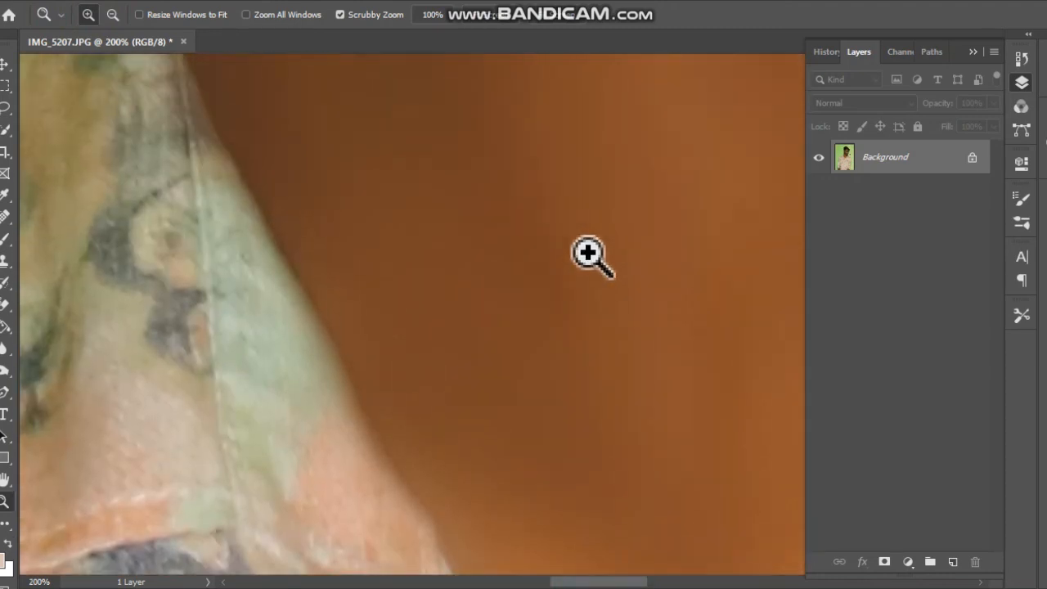
left_click(612, 378, "alt")
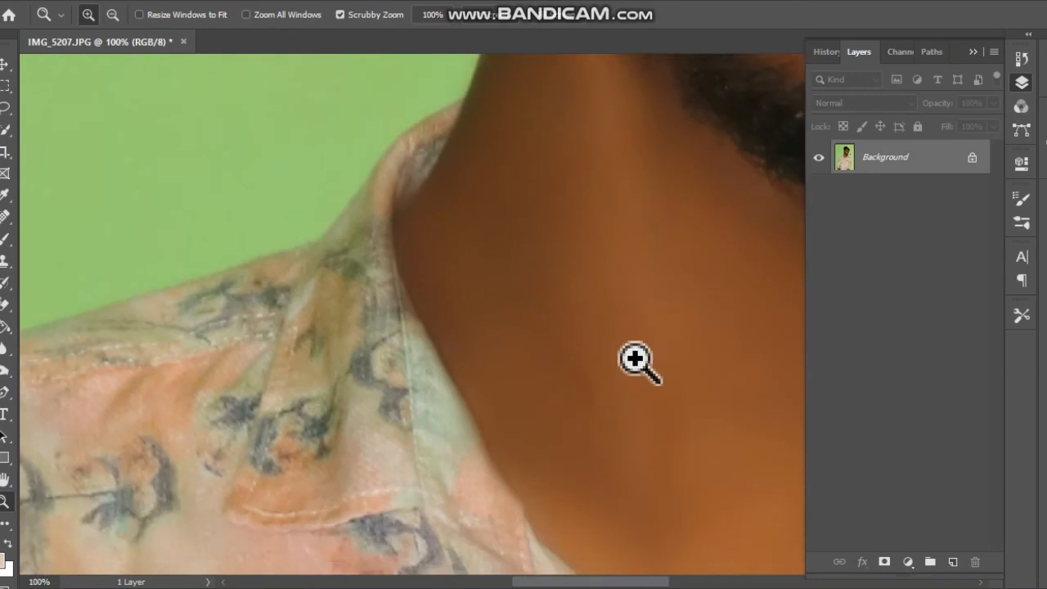
scroll(638, 362, "up", 8)
left_click_drag(646, 582, 683, 583)
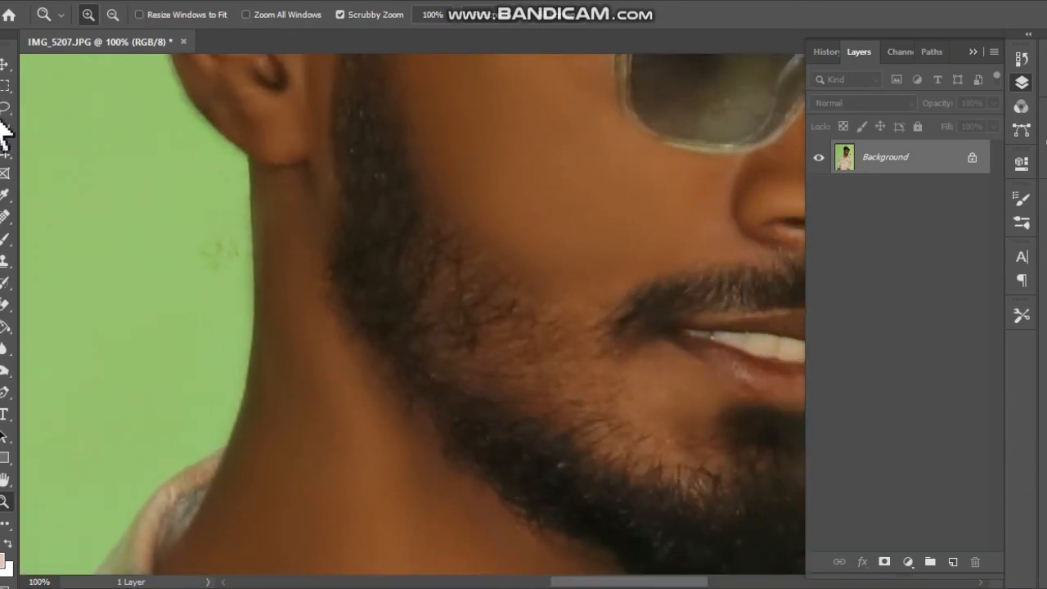
left_click(4, 240)
left_click(578, 237)
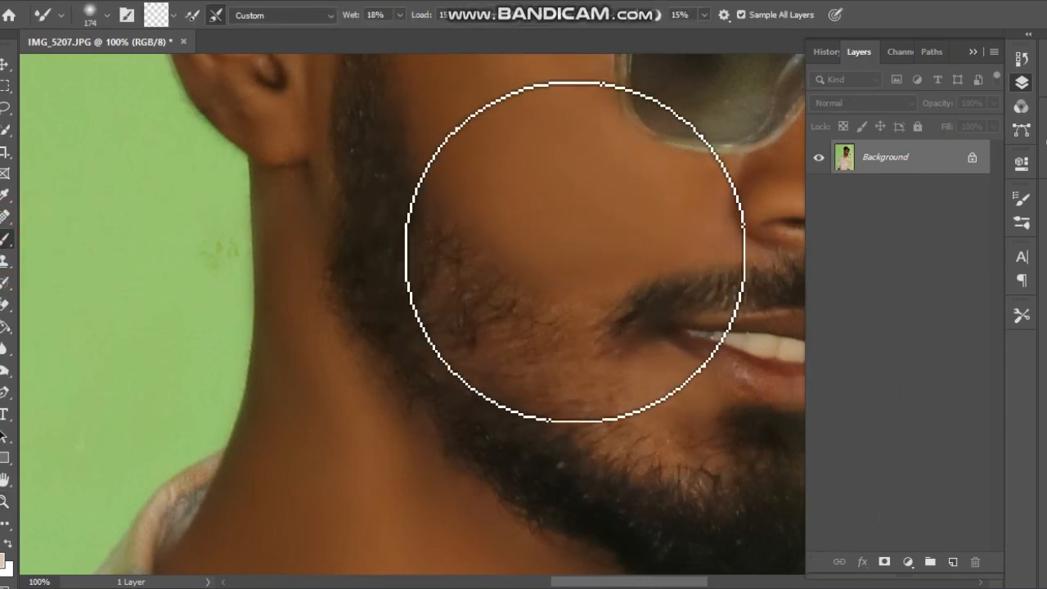
left_click(531, 186)
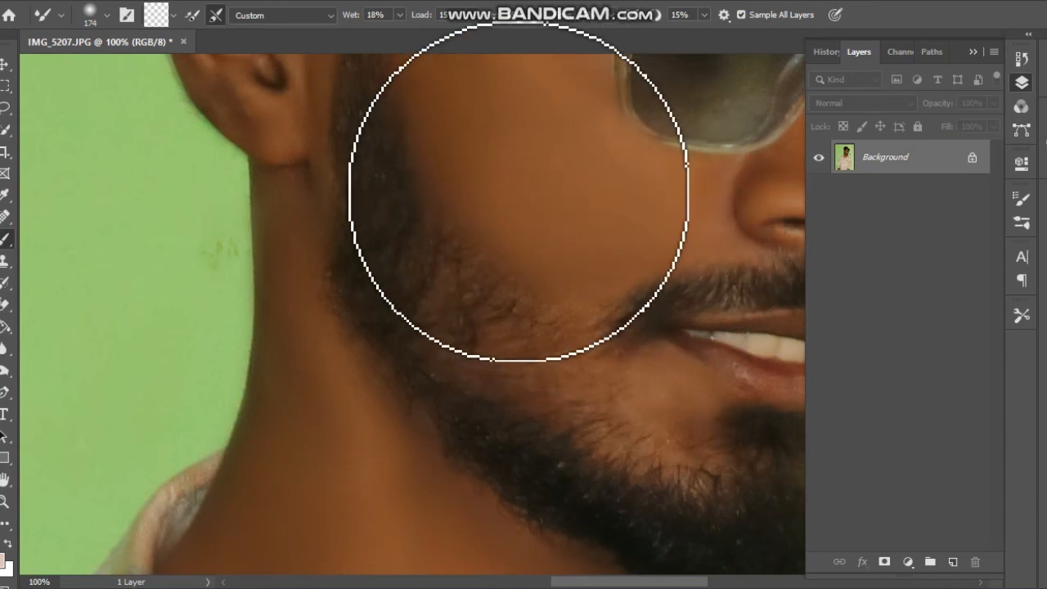
left_click(483, 135)
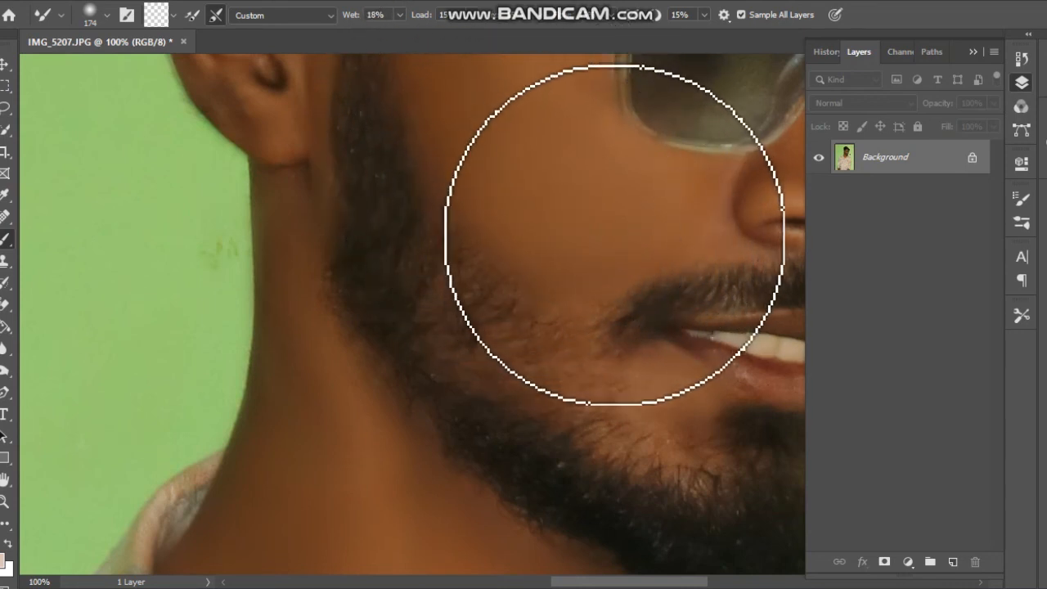
- Blend the upper cheek beside the glasses, the temple and the forehead up to the hairline with the Mixer Brush
scroll(613, 235, "up", 5)
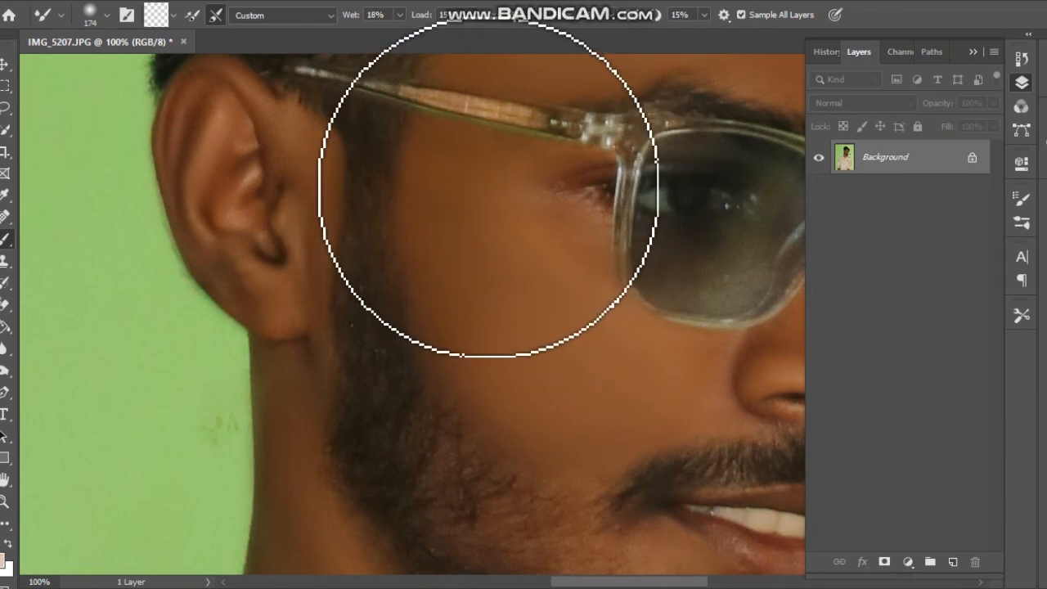
scroll(483, 303, "up", 1)
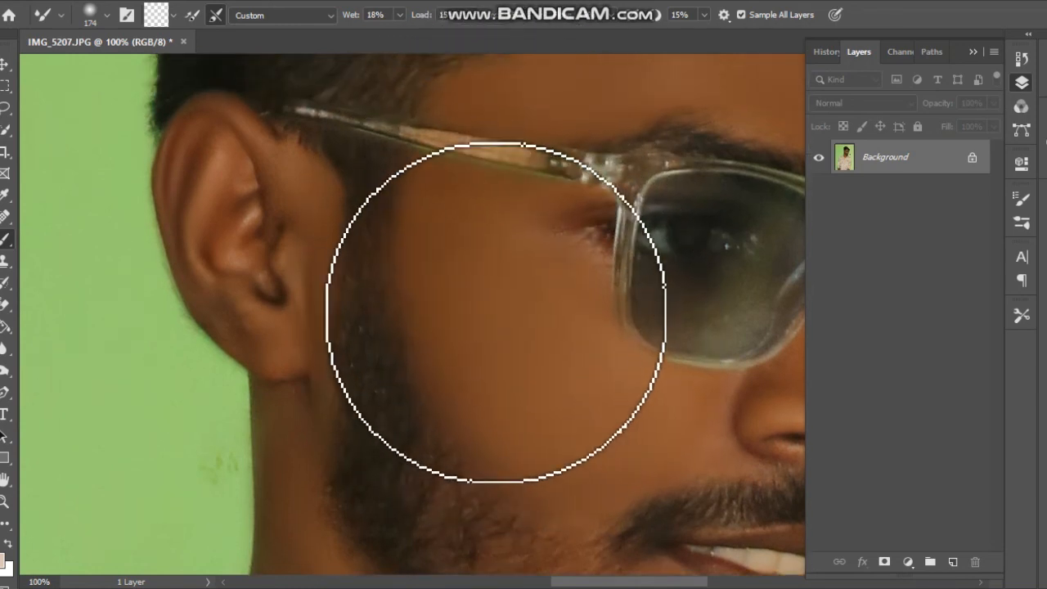
scroll(401, 287, "up", 1)
scroll(270, 245, "up", 2)
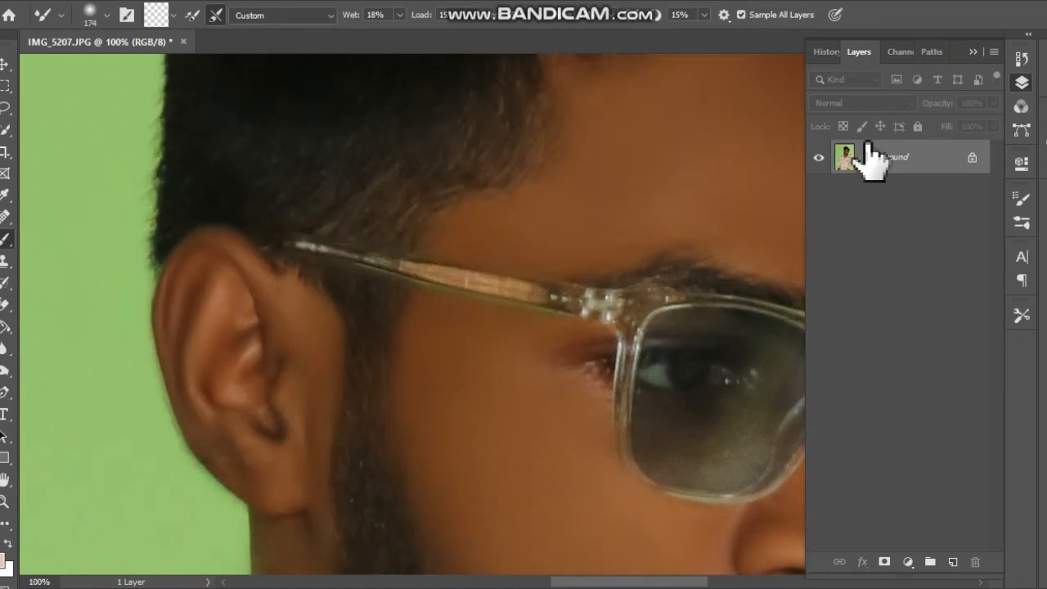
scroll(700, 221, "up", 1)
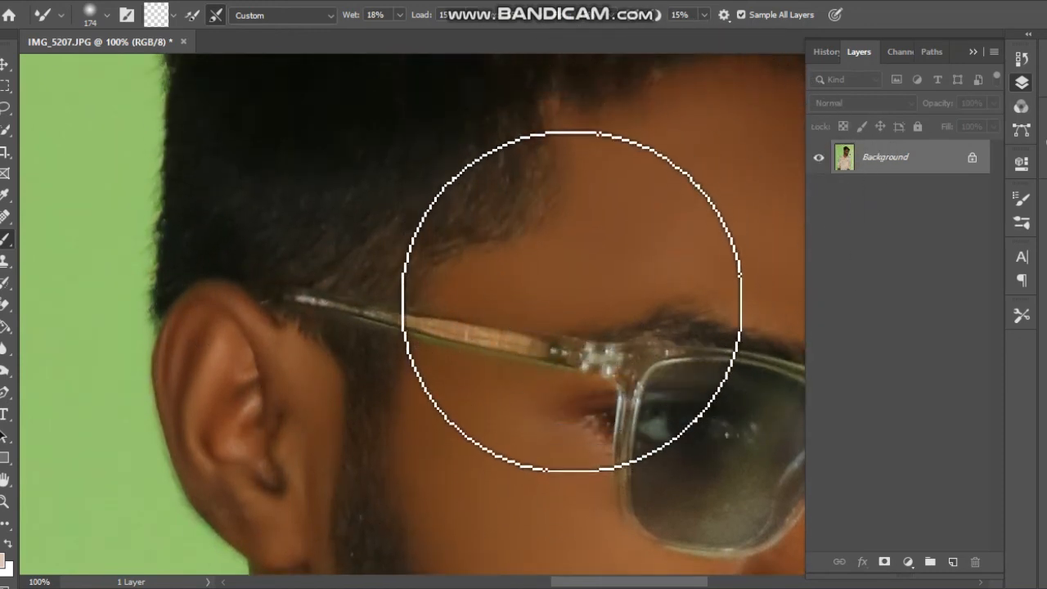
left_click_drag(580, 581, 623, 581)
left_click_drag(457, 179, 546, 172)
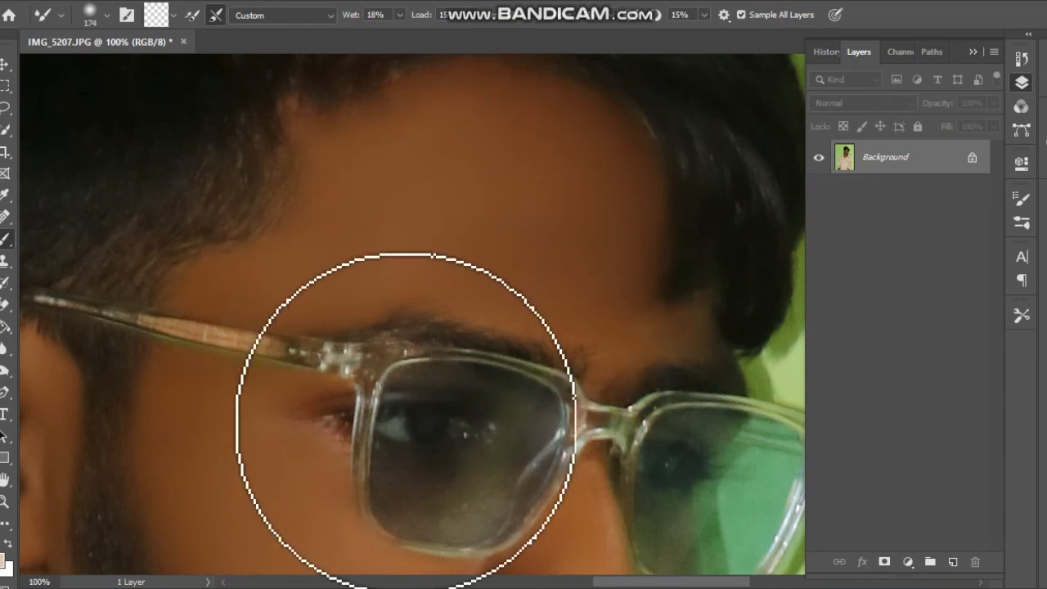
- Review the entire retouched photo at about 10% magnification and switch to the Move tool
left_click(5, 501)
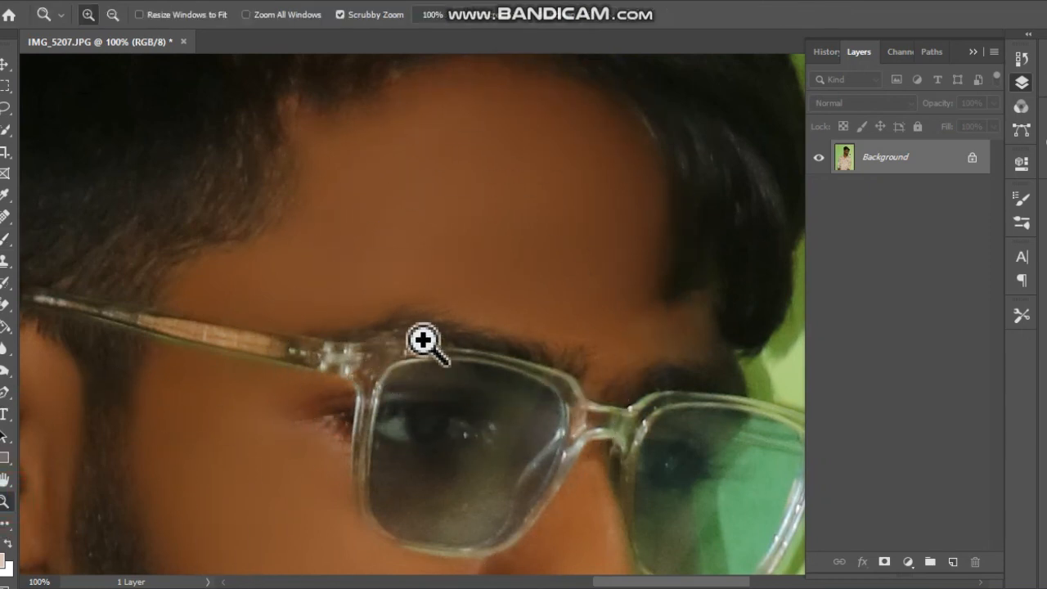
left_click(509, 325)
left_click(511, 326)
left_click(512, 327)
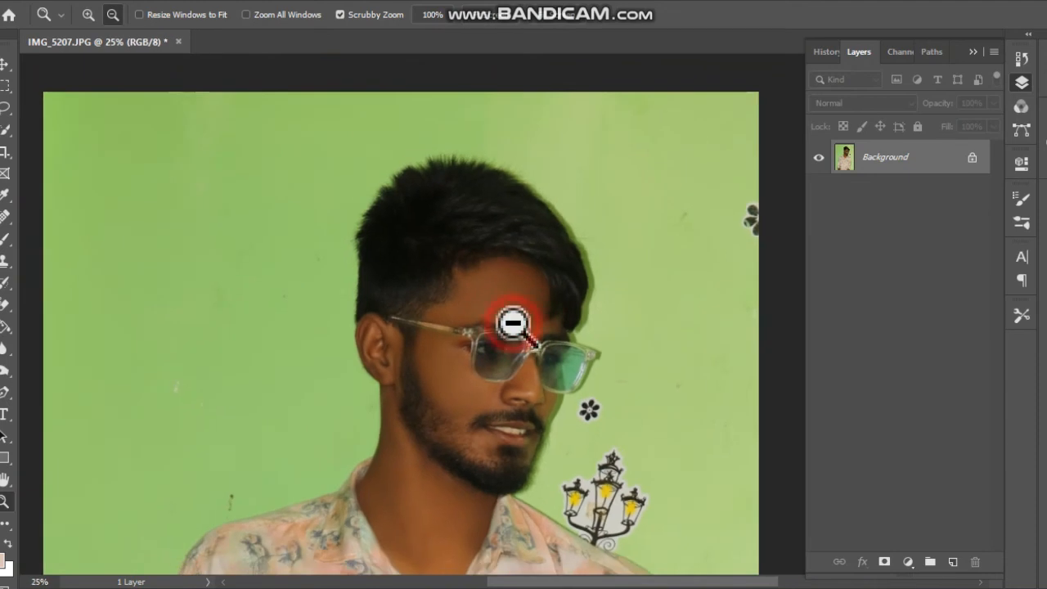
left_click(545, 299)
left_click(545, 300, "alt")
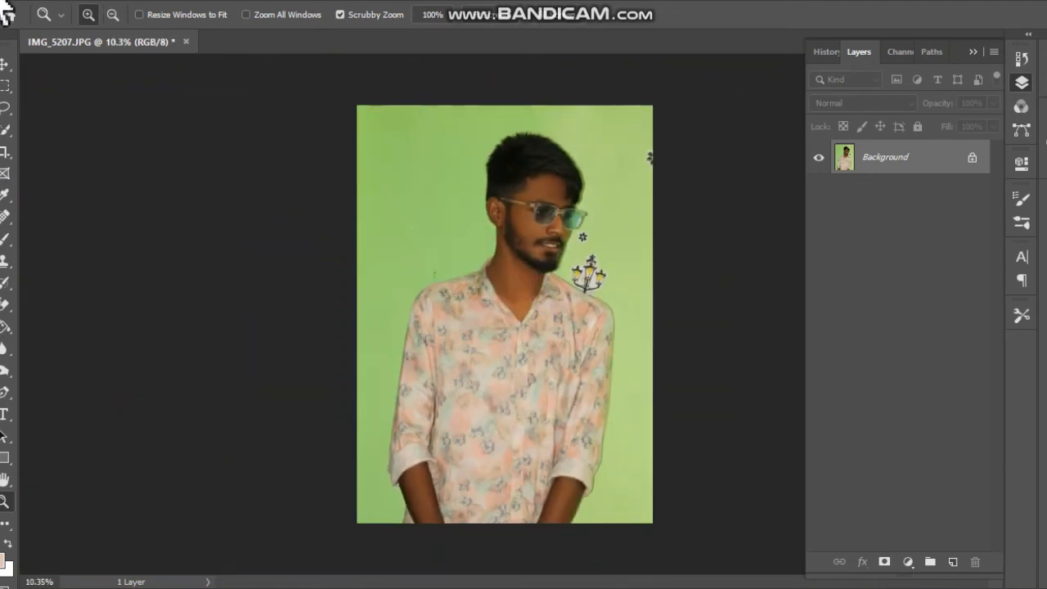
left_click(7, 65)
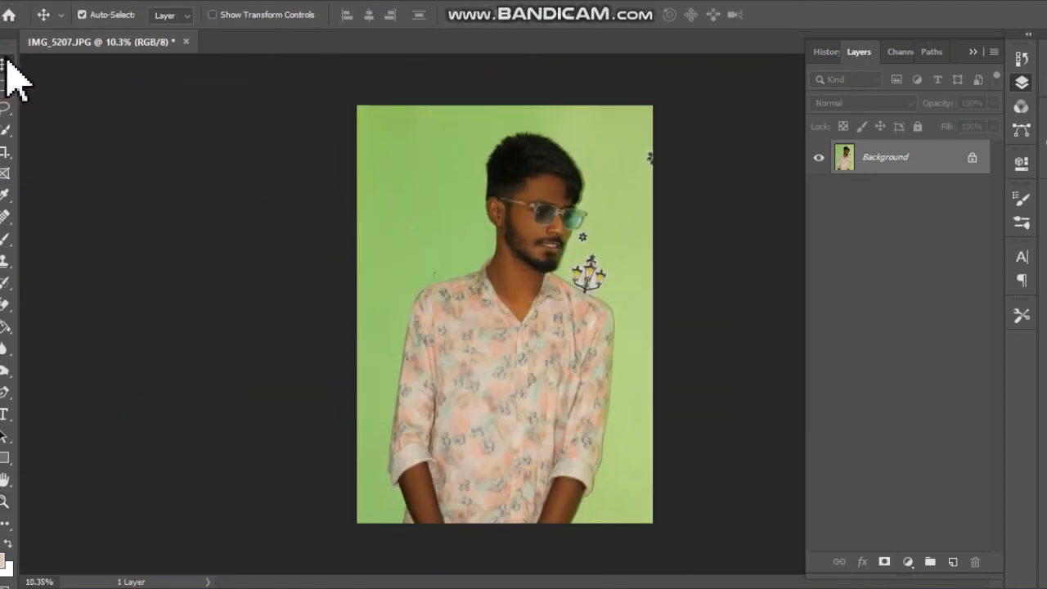